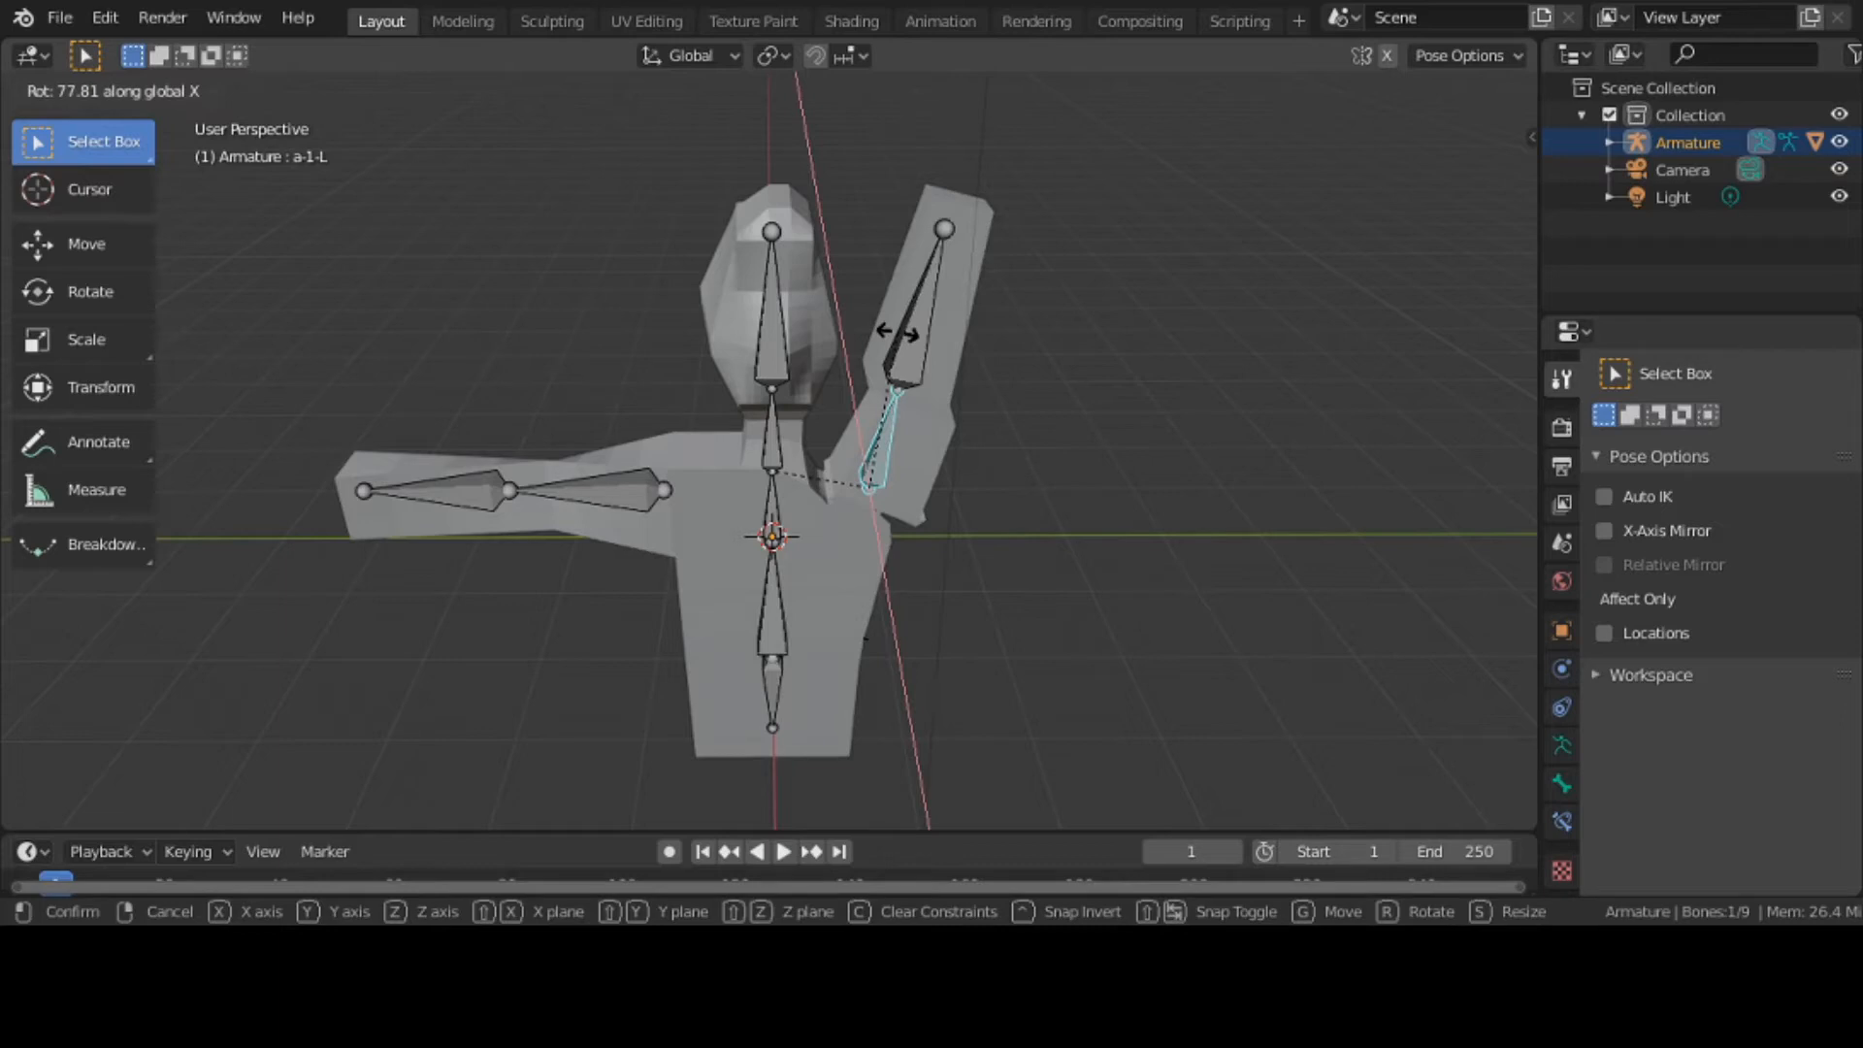
# Cancel the rotation of the a-1-L upper-arm bone about the global X axis
pyautogui.rightClick(897, 333)
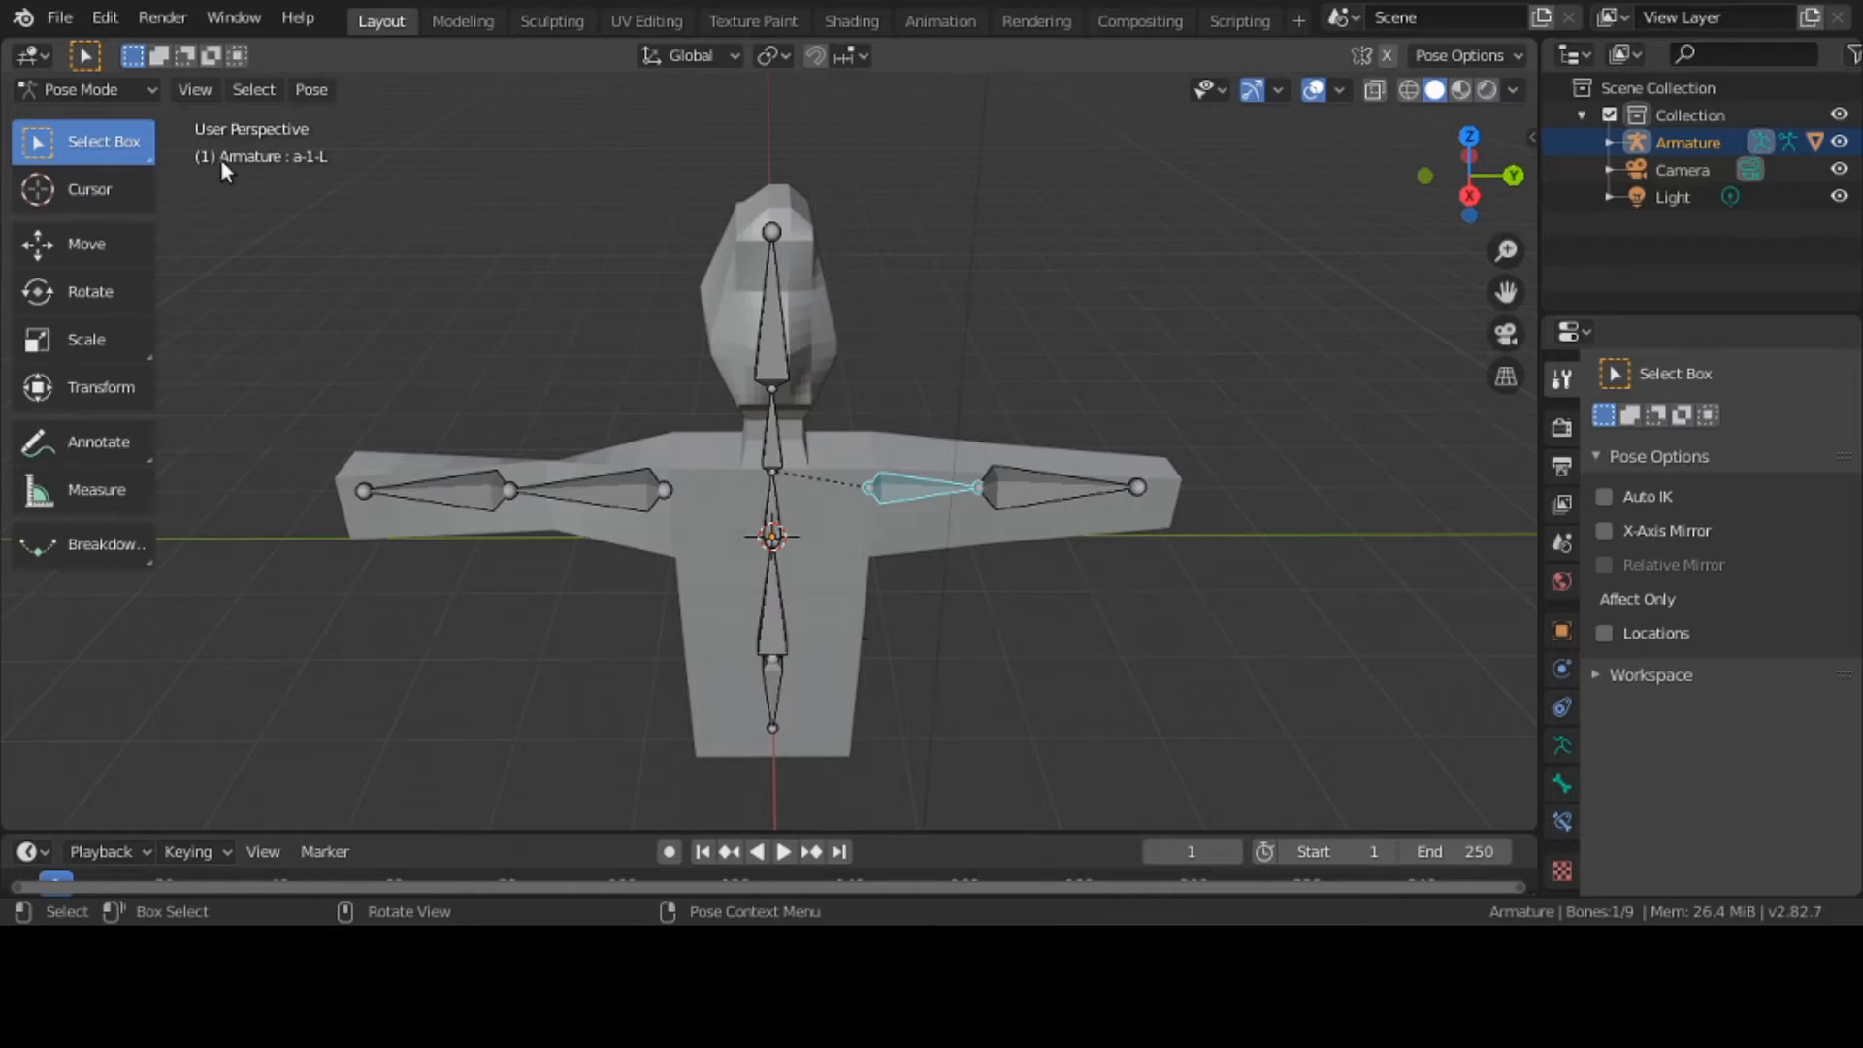
pyautogui.hotkey('shift', 'a')
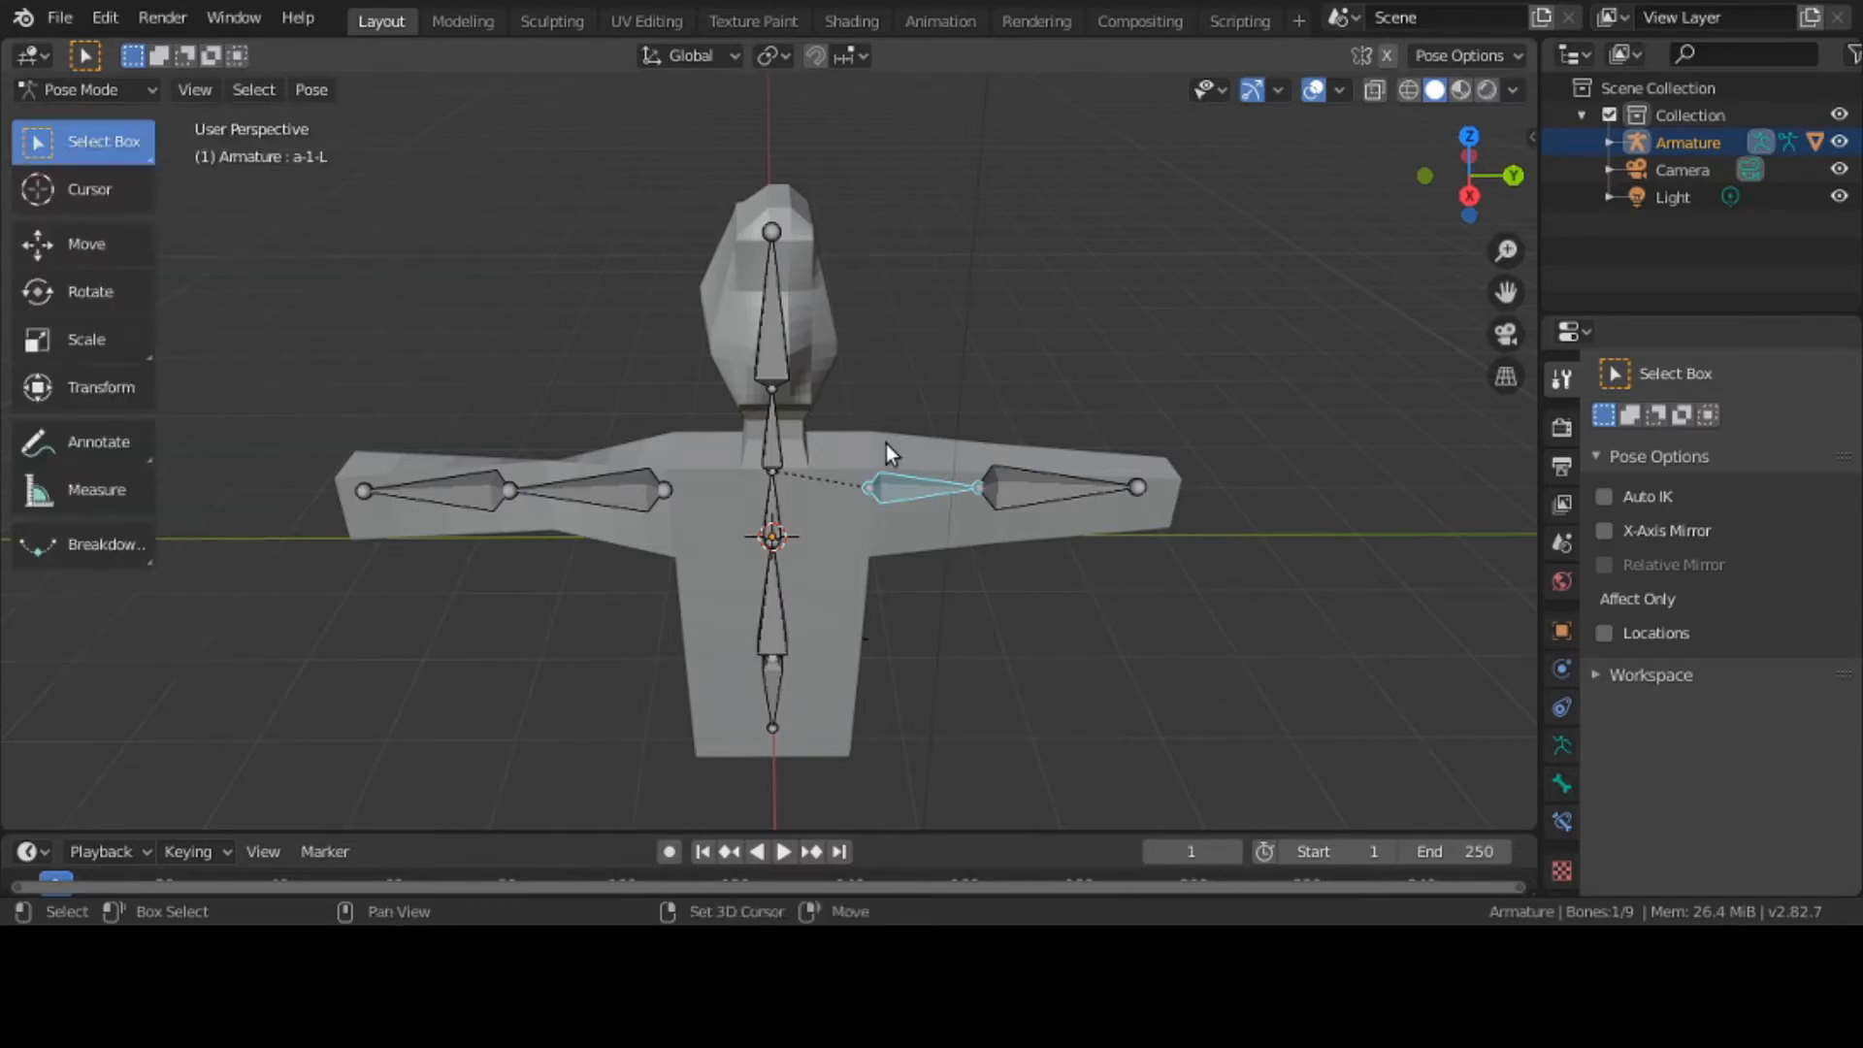
pyautogui.hotkey('shift', 'a')
pyautogui.moveTo(887, 448)
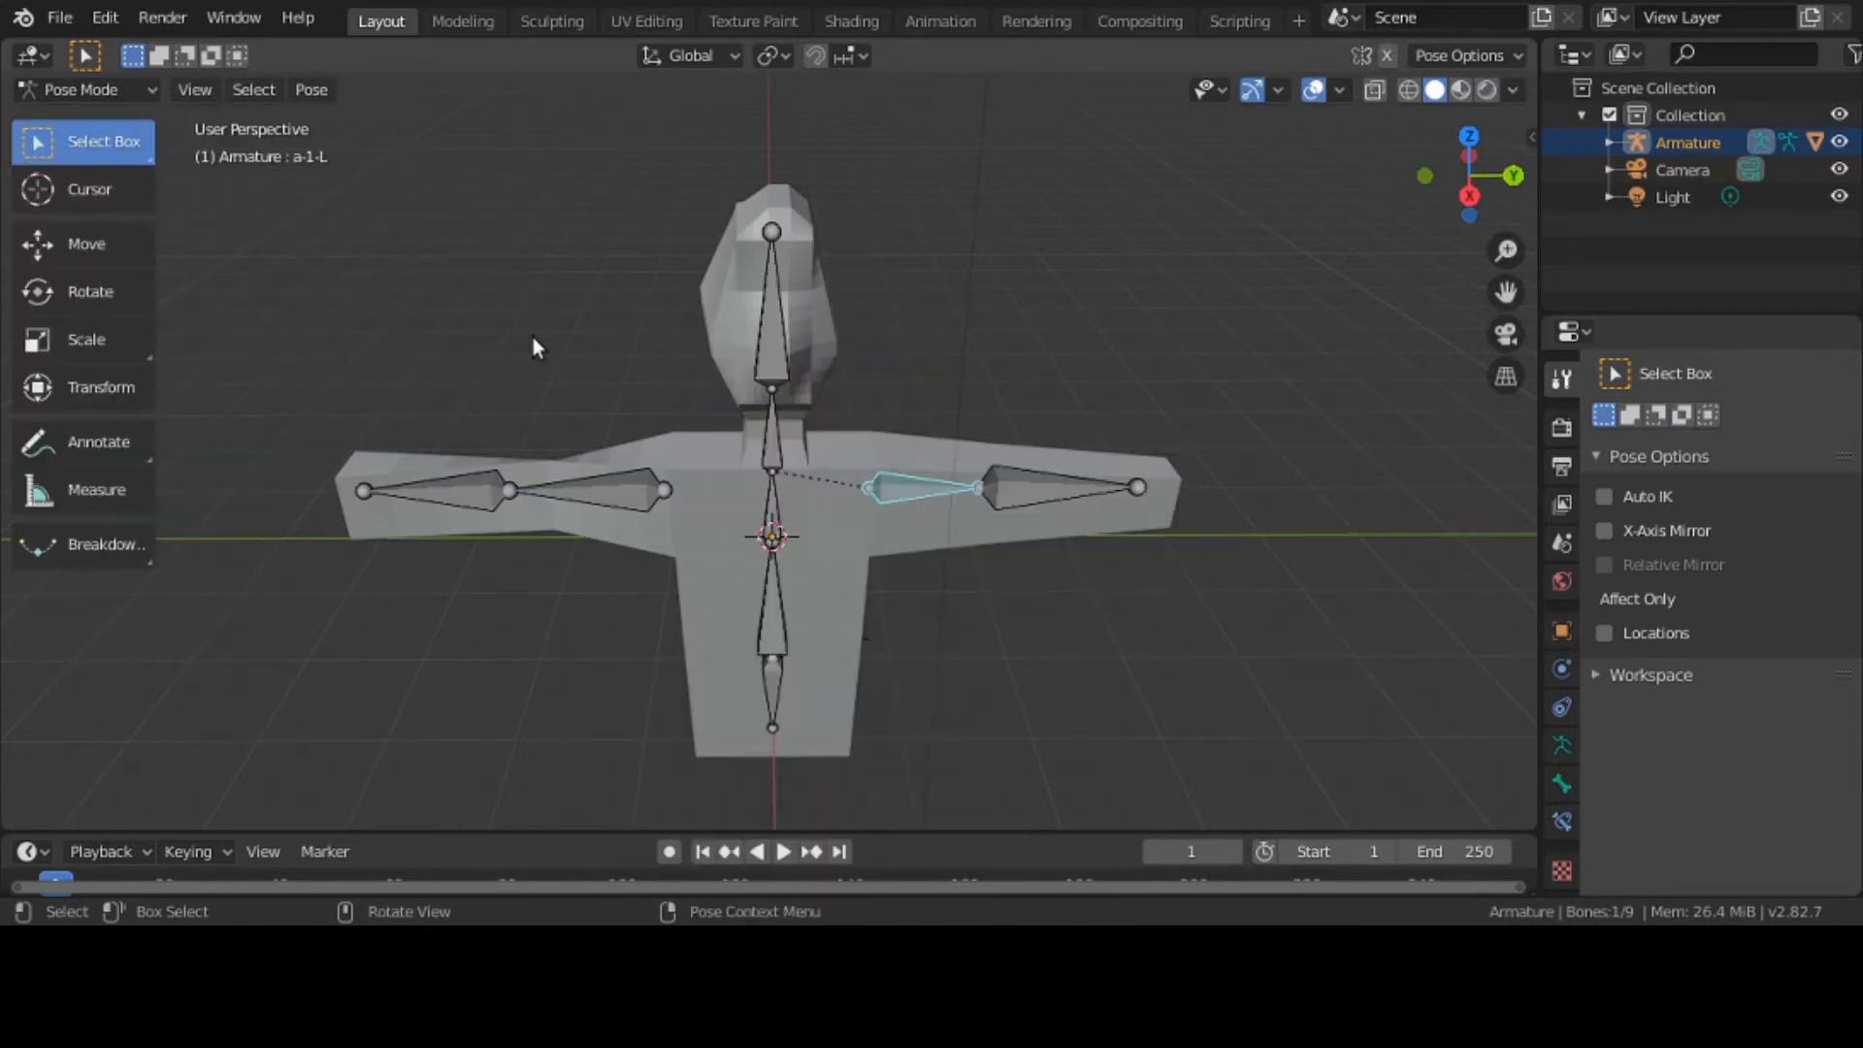
# Leave Pose Mode, select the body mesh and display its bone weights in Weight Paint mode
pyautogui.click(110, 88)
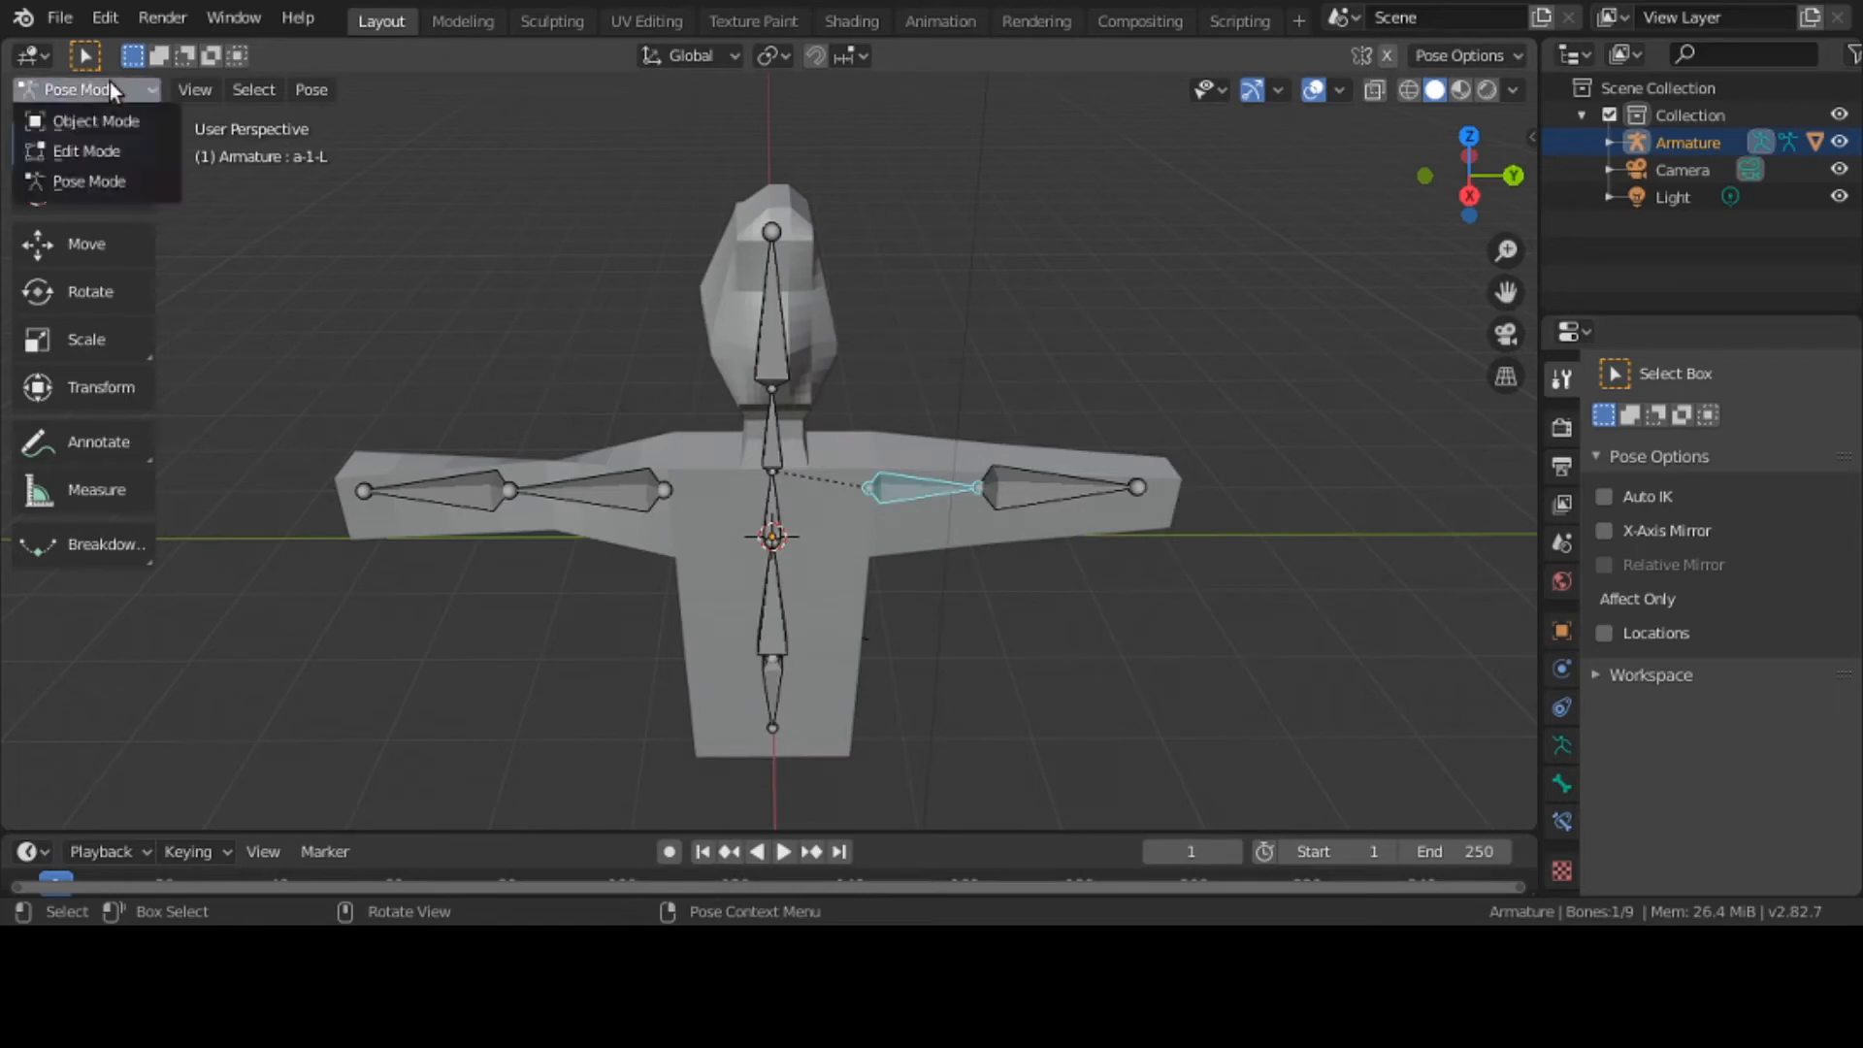
pyautogui.click(114, 113)
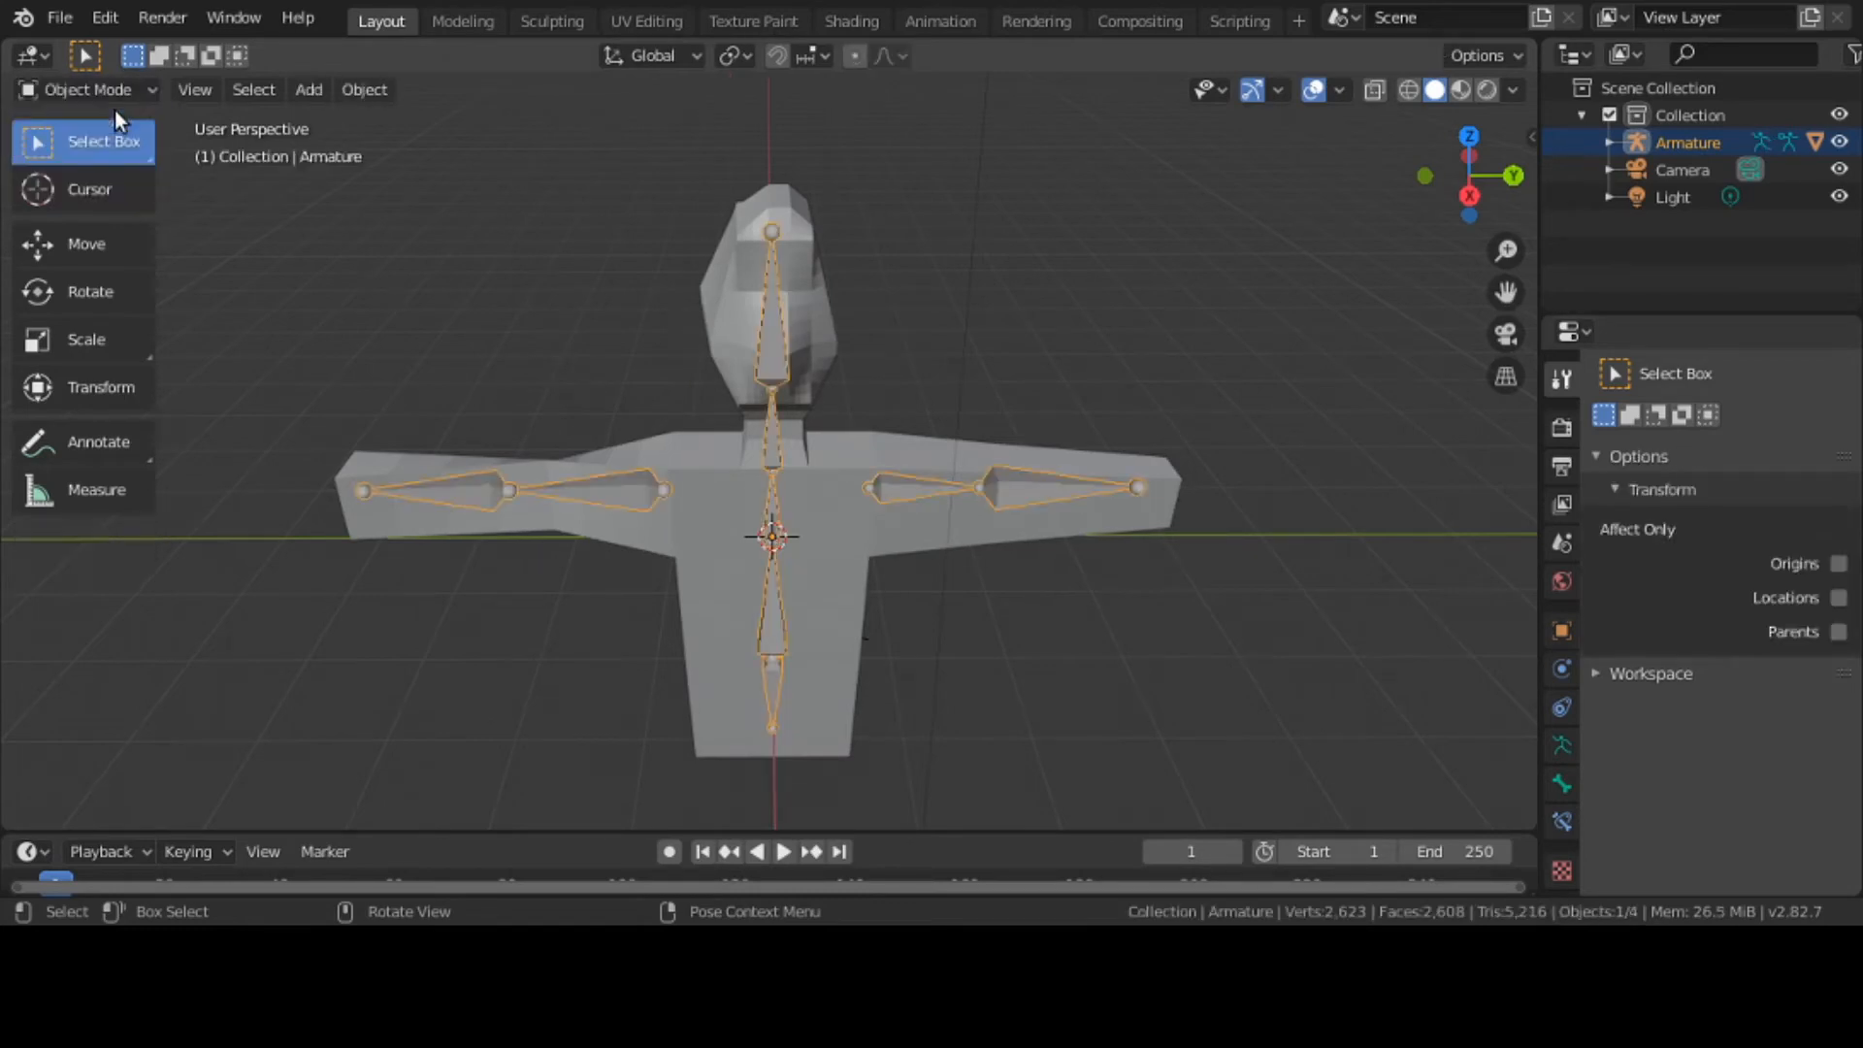
pyautogui.click(864, 541)
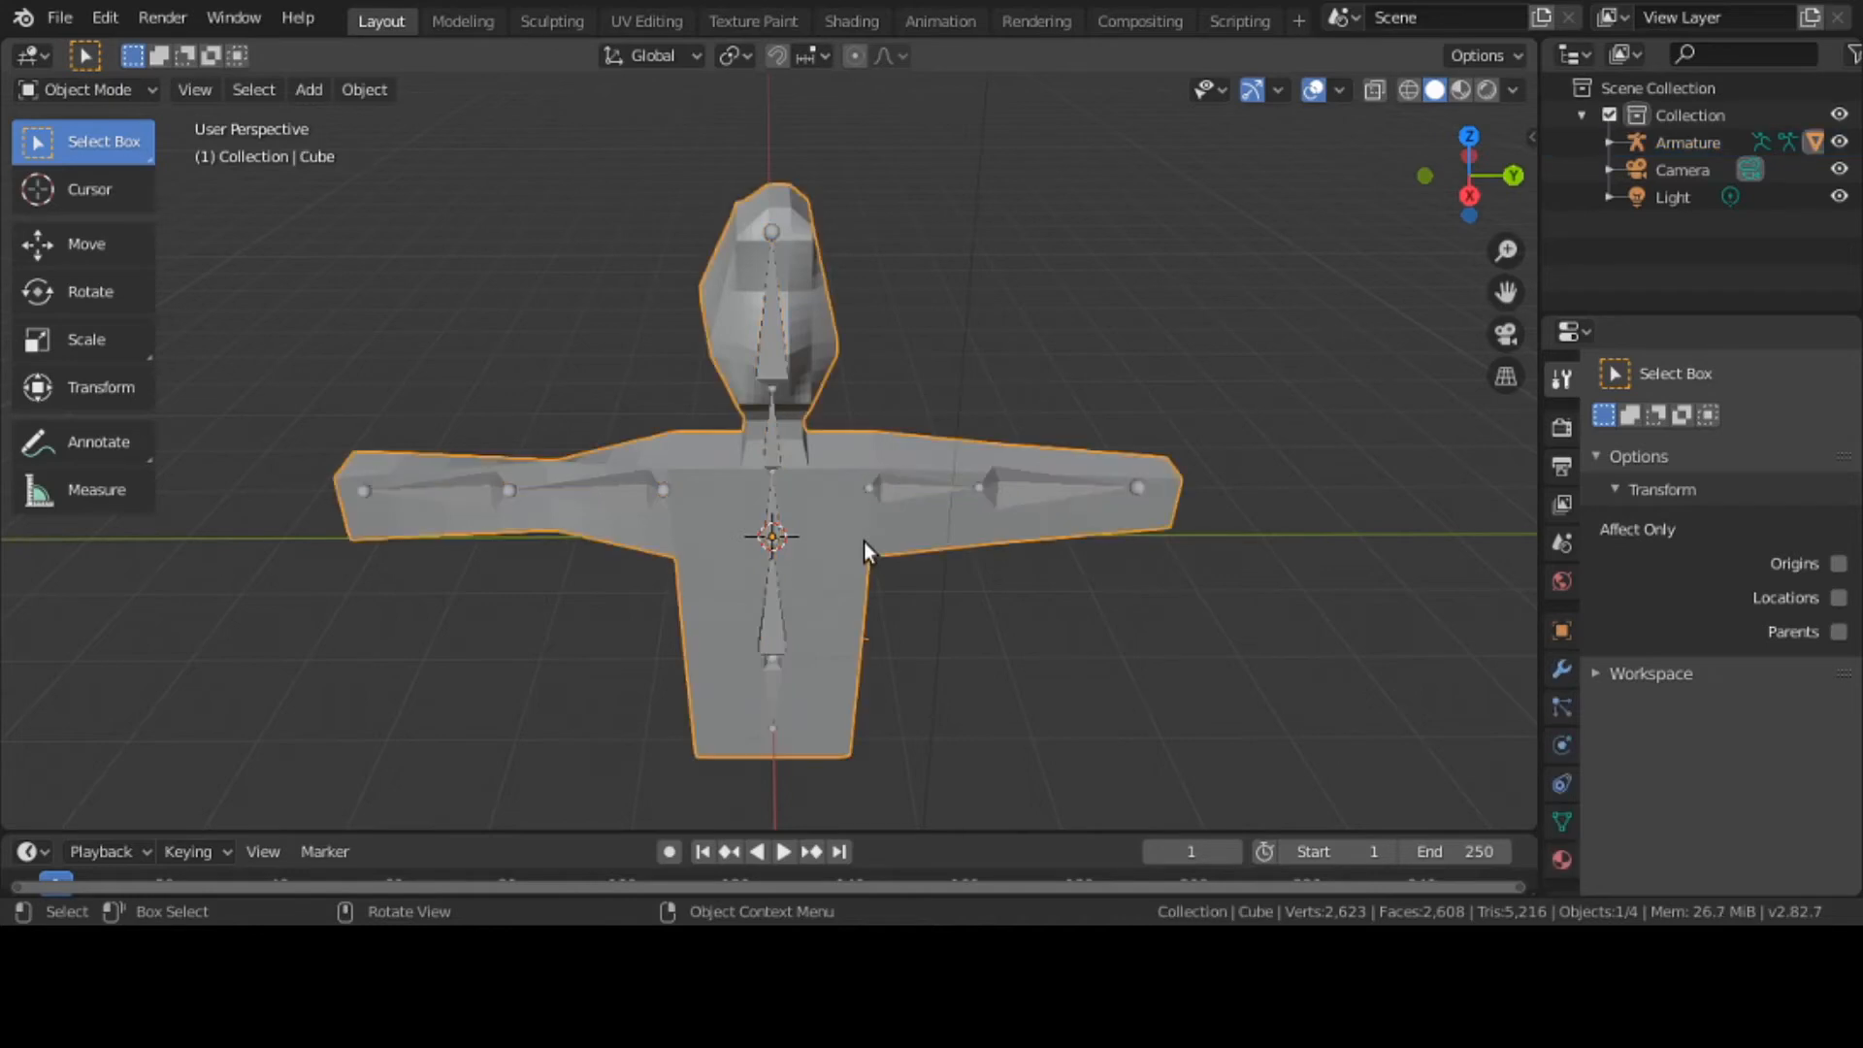
pyautogui.click(90, 85)
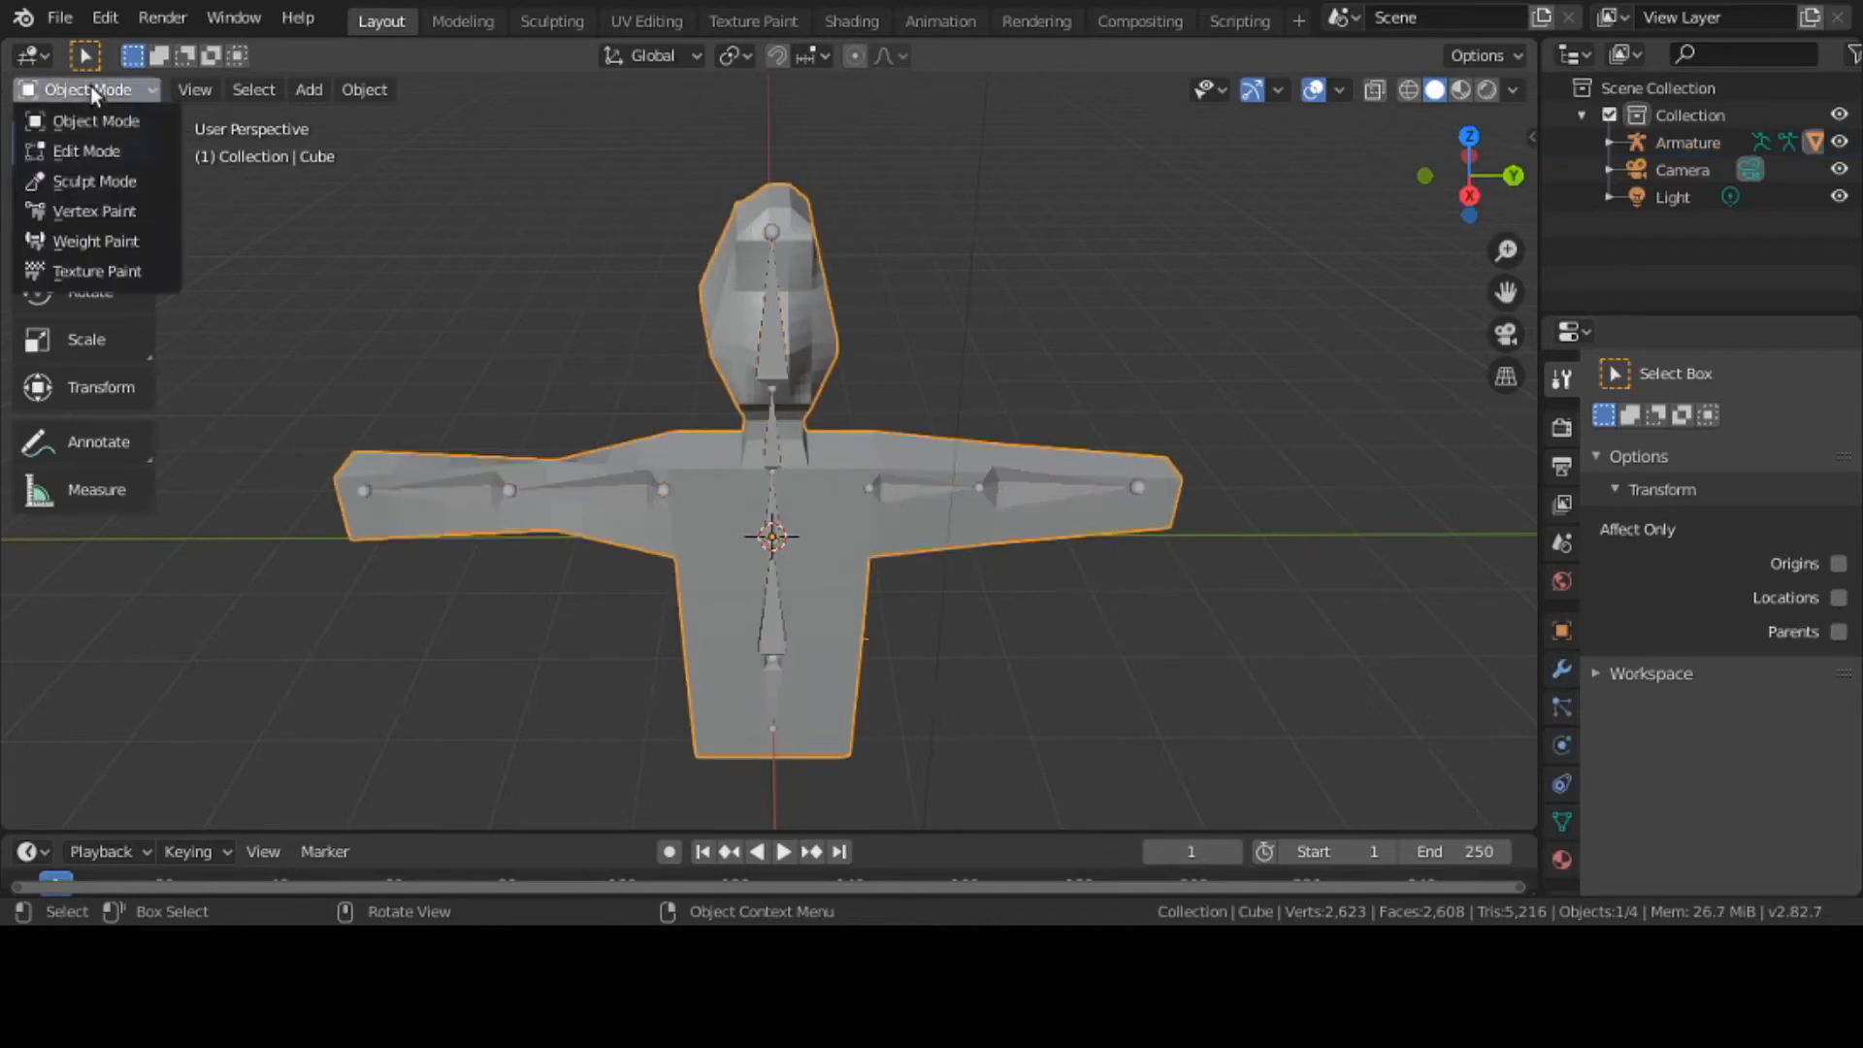
pyautogui.click(120, 239)
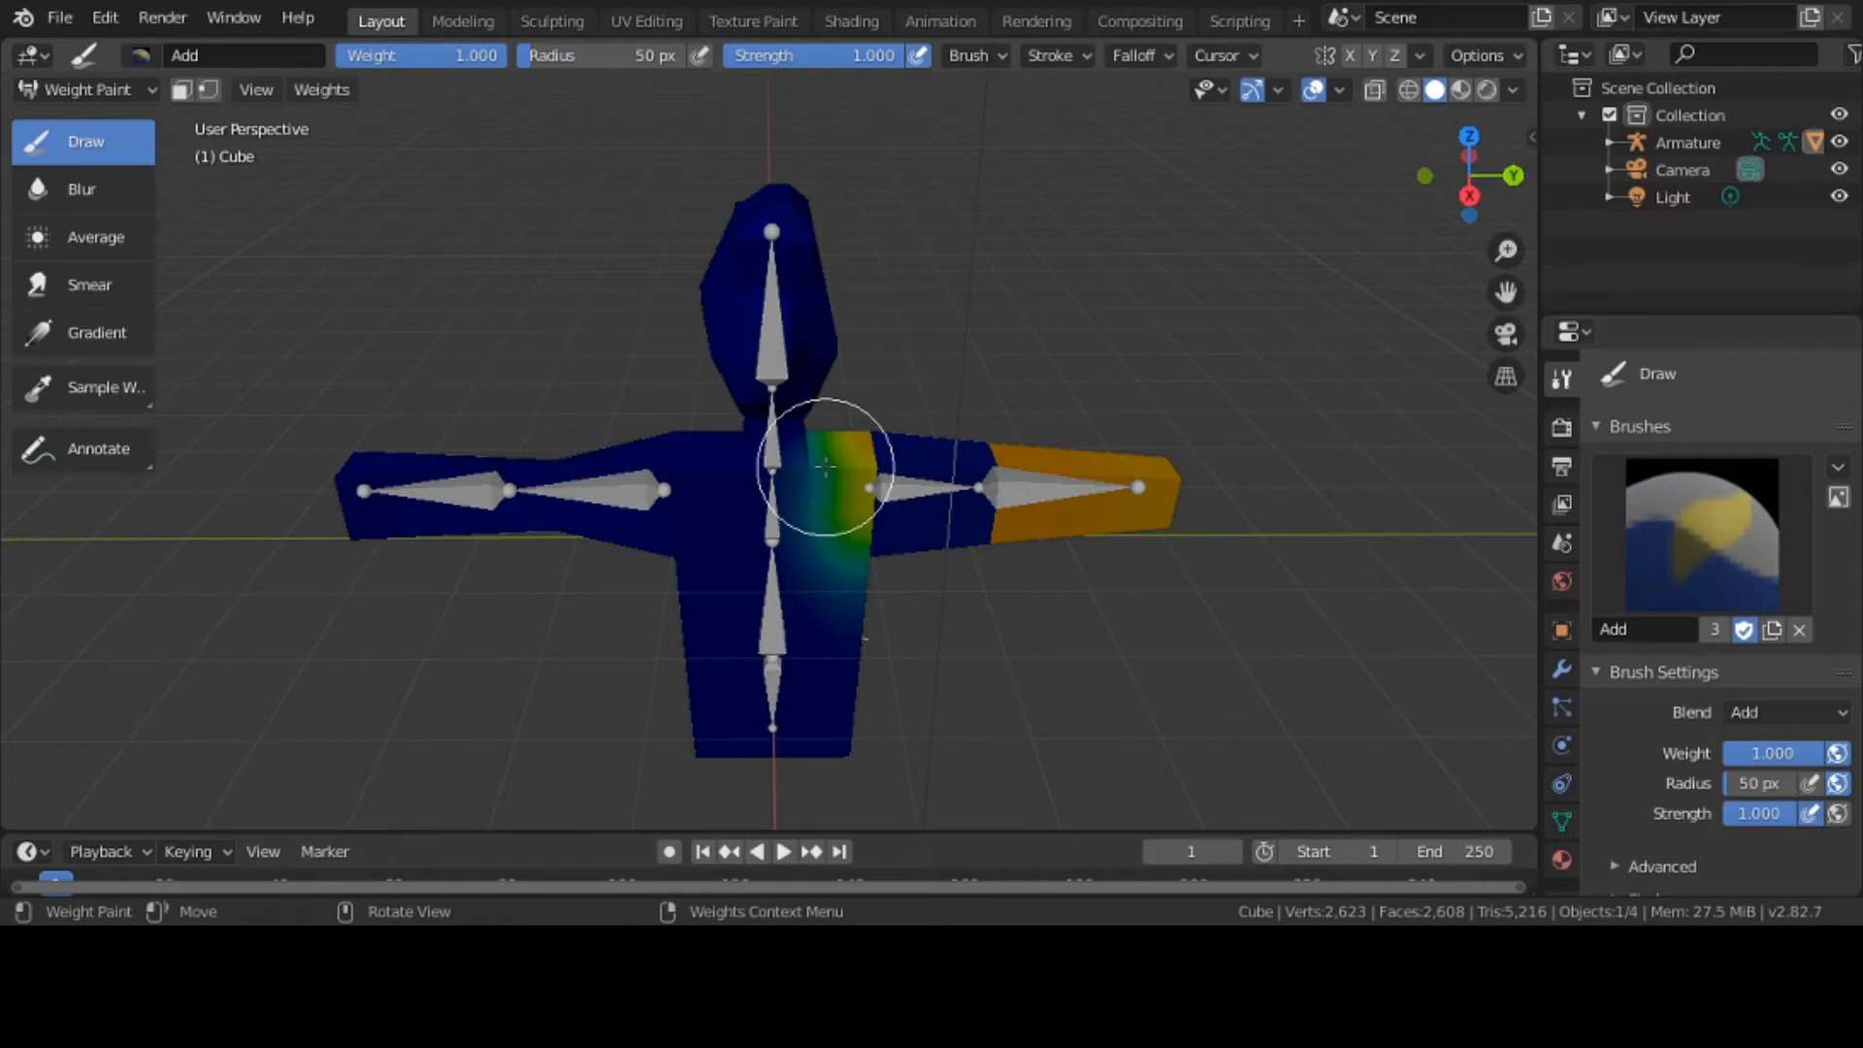
# Switch the body mesh from Weight Paint to Edit Mode and examine its edge topology around the arms and shoulders
pyautogui.click(85, 90)
pyautogui.click(96, 115)
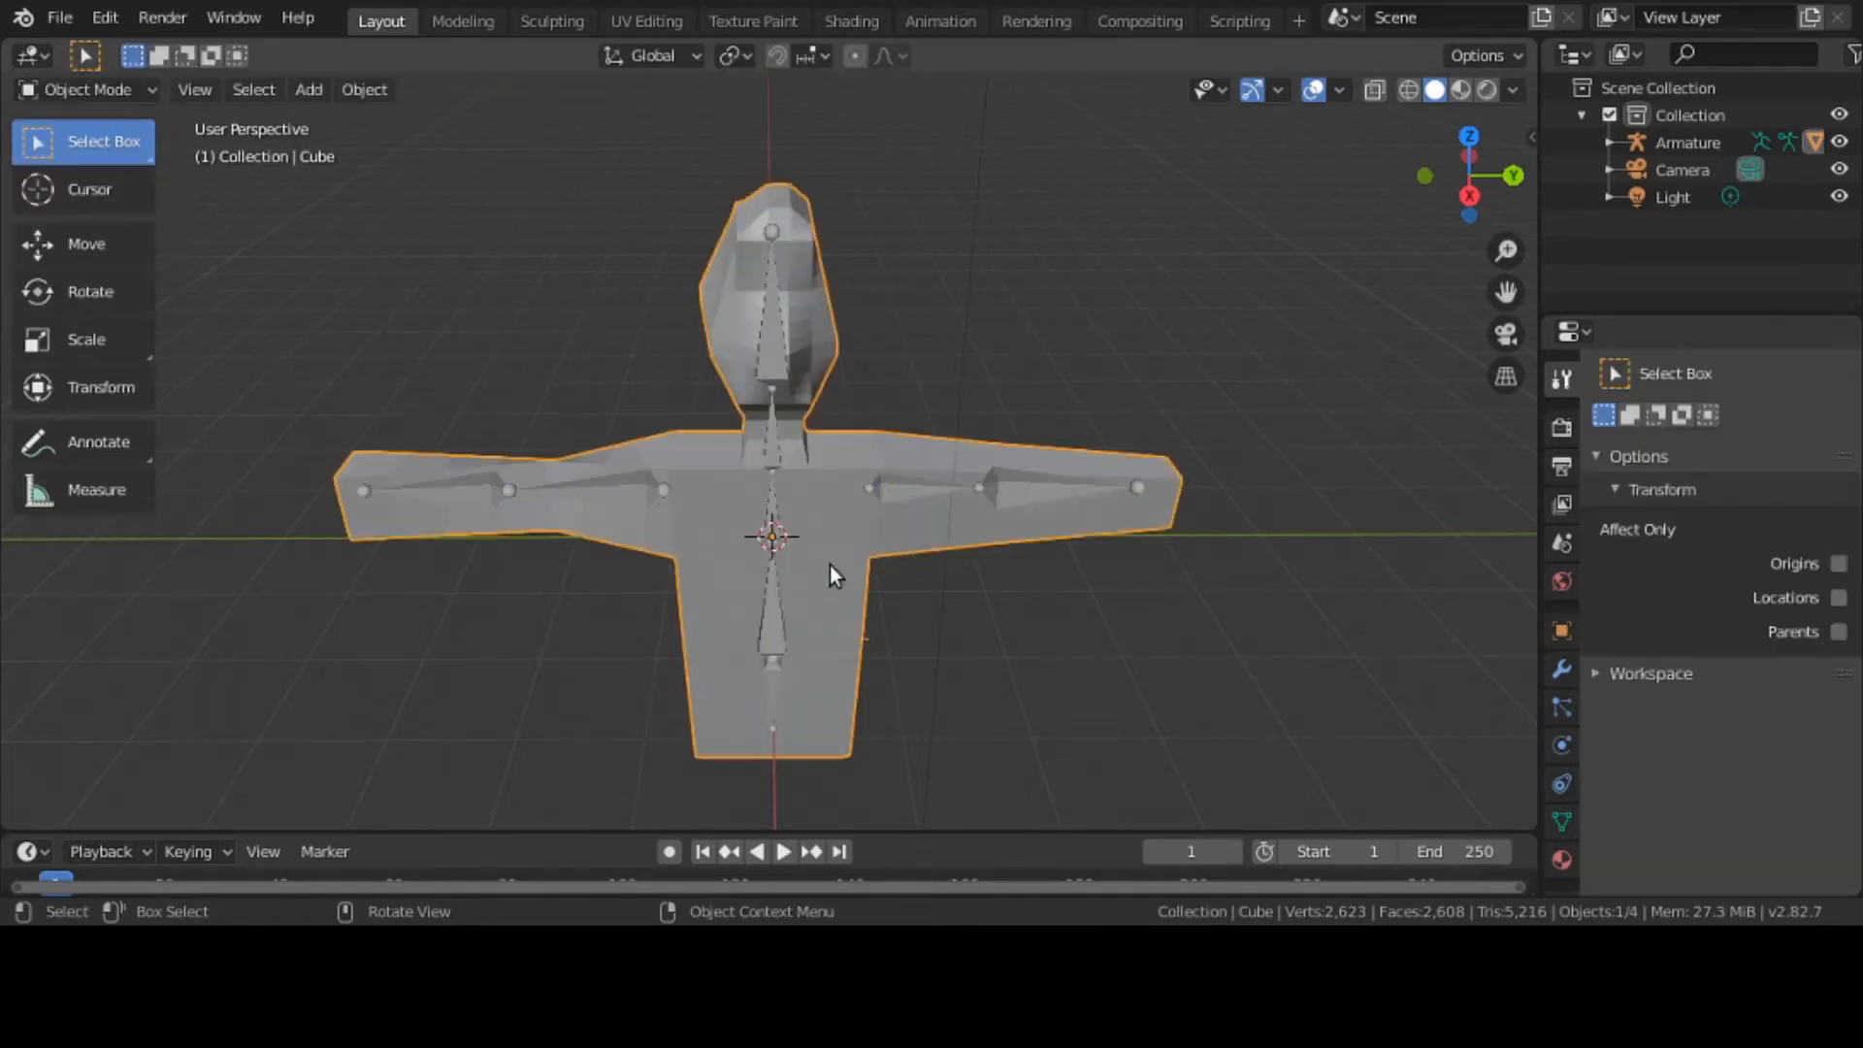
pyautogui.click(55, 89)
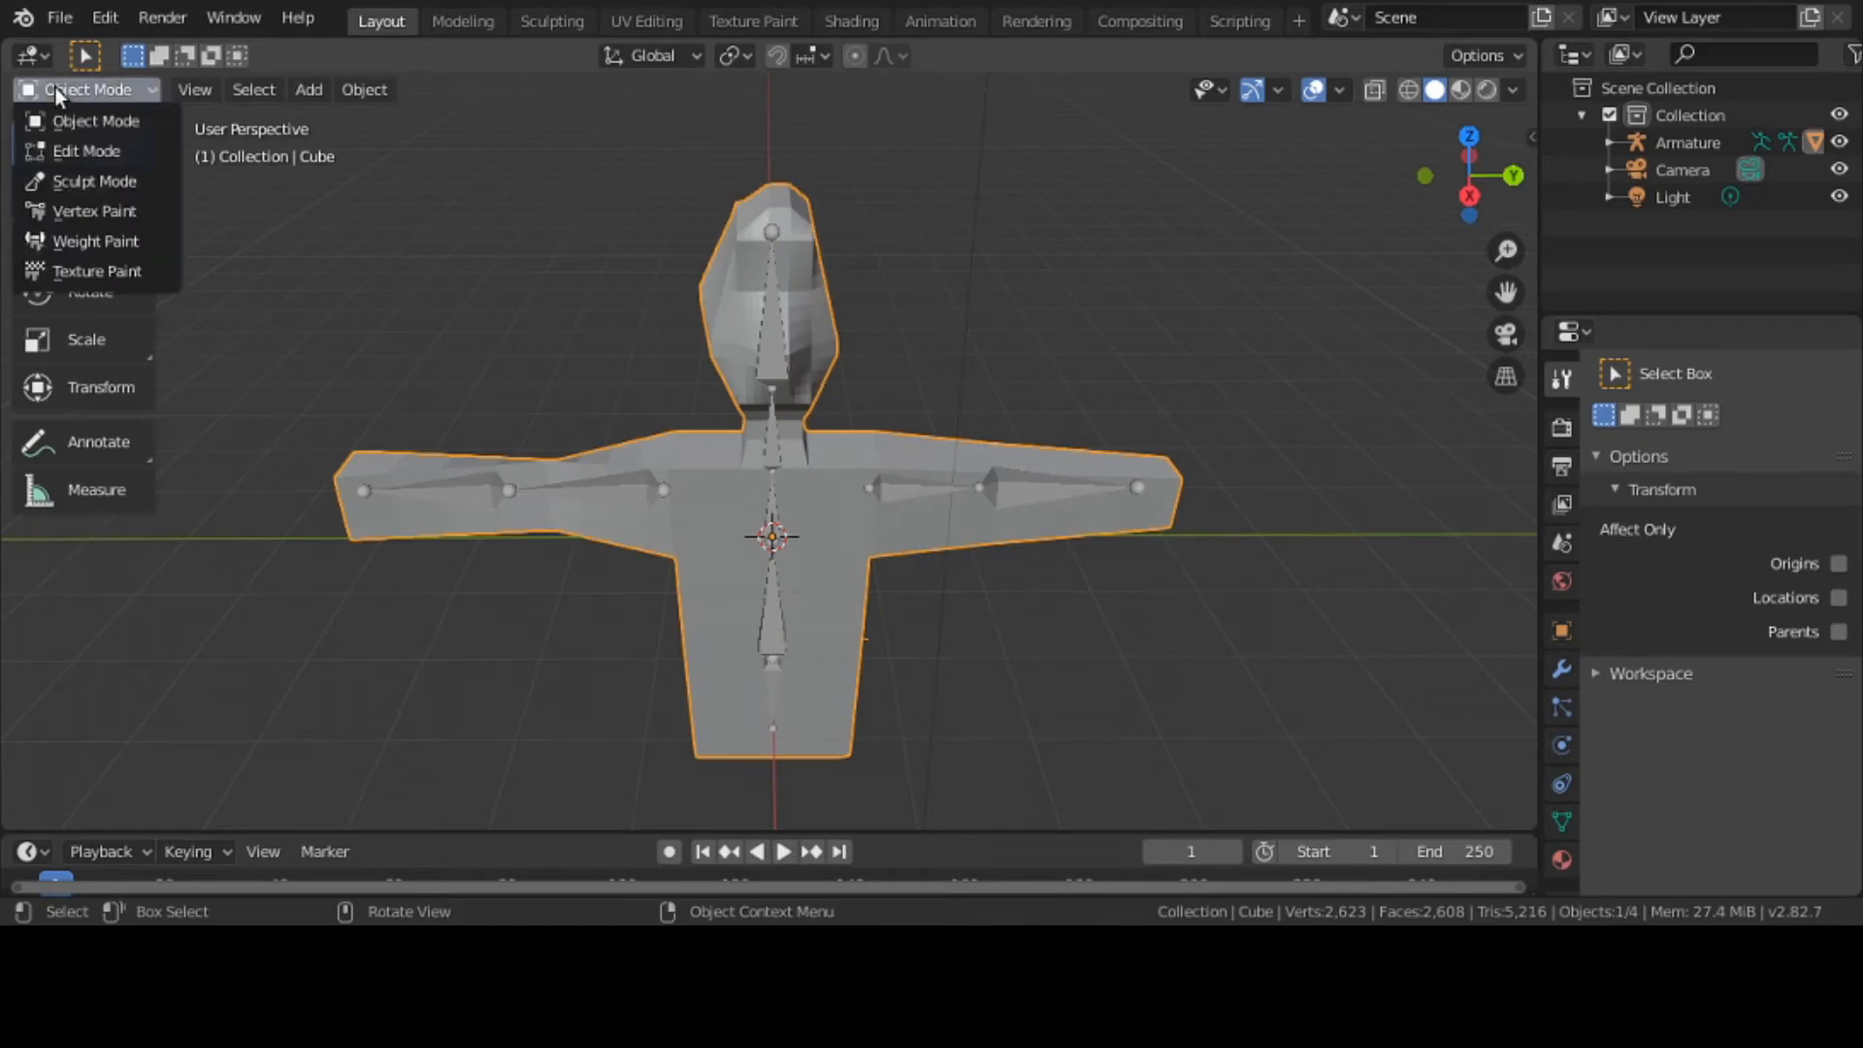
pyautogui.click(83, 153)
pyautogui.moveTo(653, 611); pyautogui.dragTo(619, 596, button='middle')
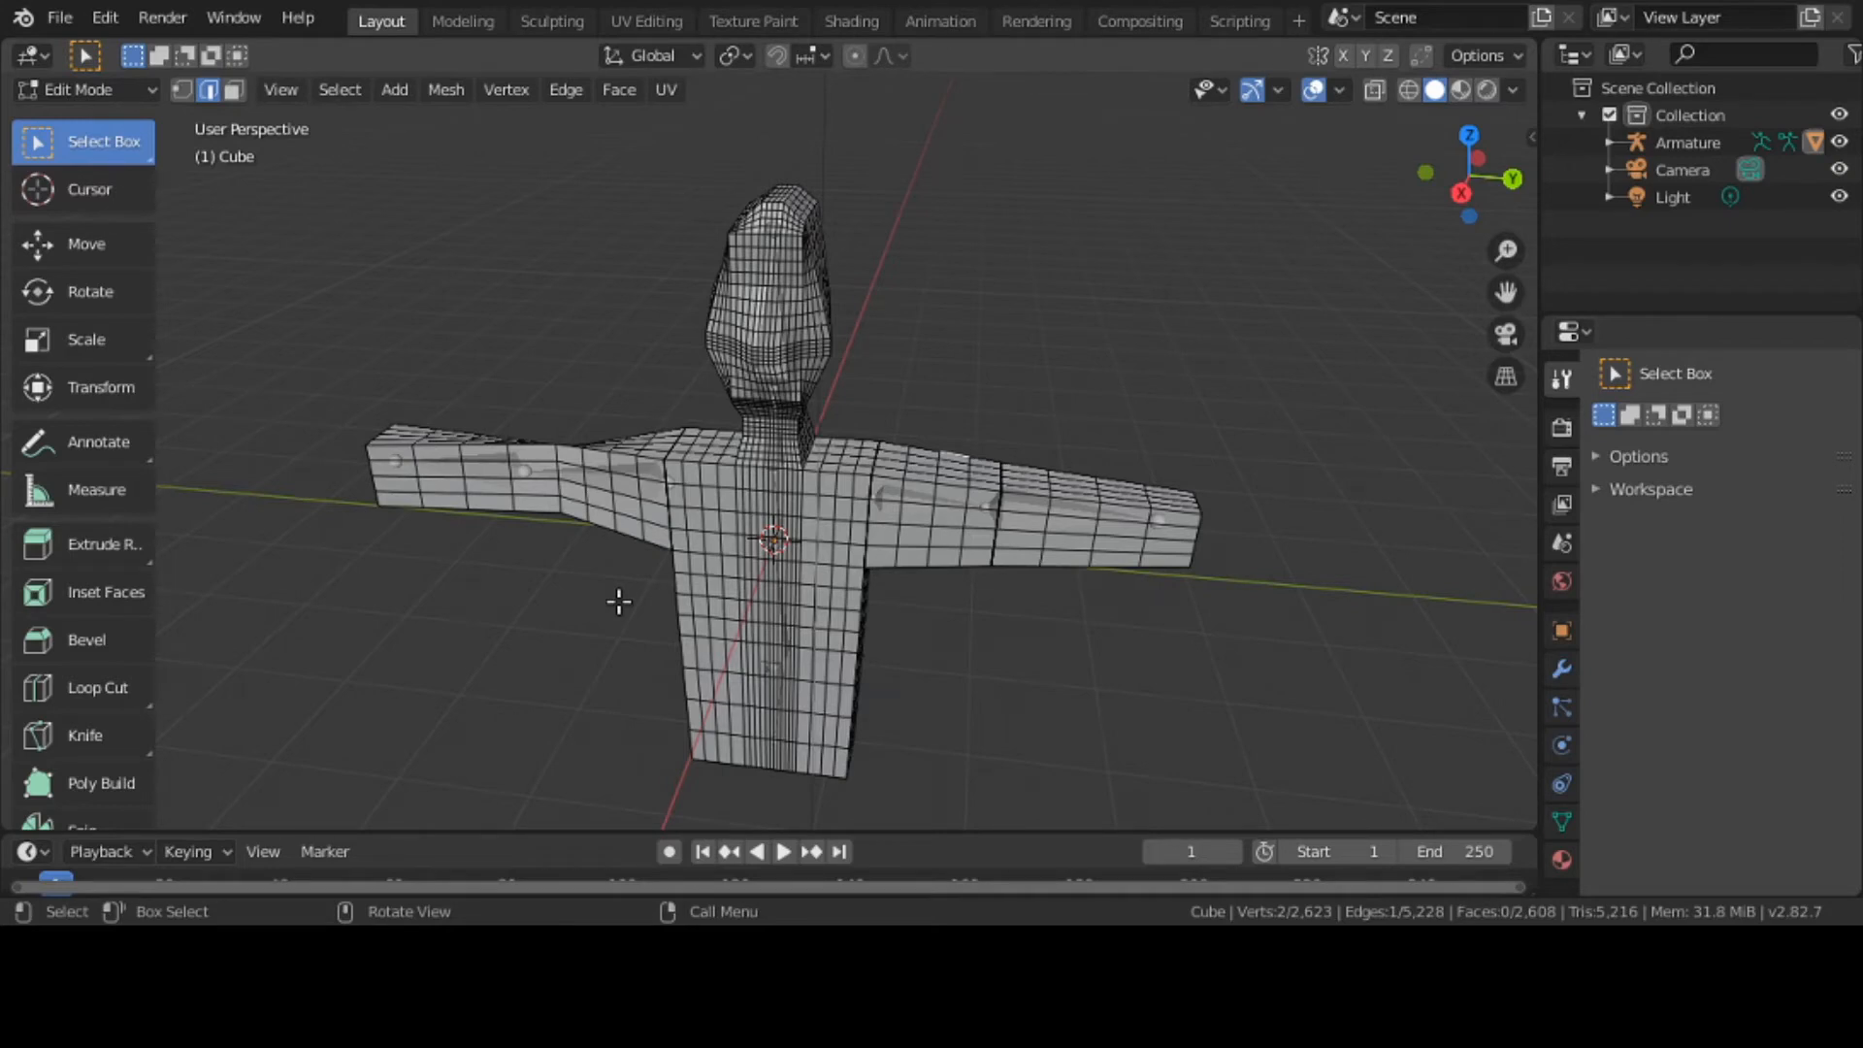
# Open the recent file weight-paint-2.blend without saving the changes to weight-paint
pyautogui.click(62, 19)
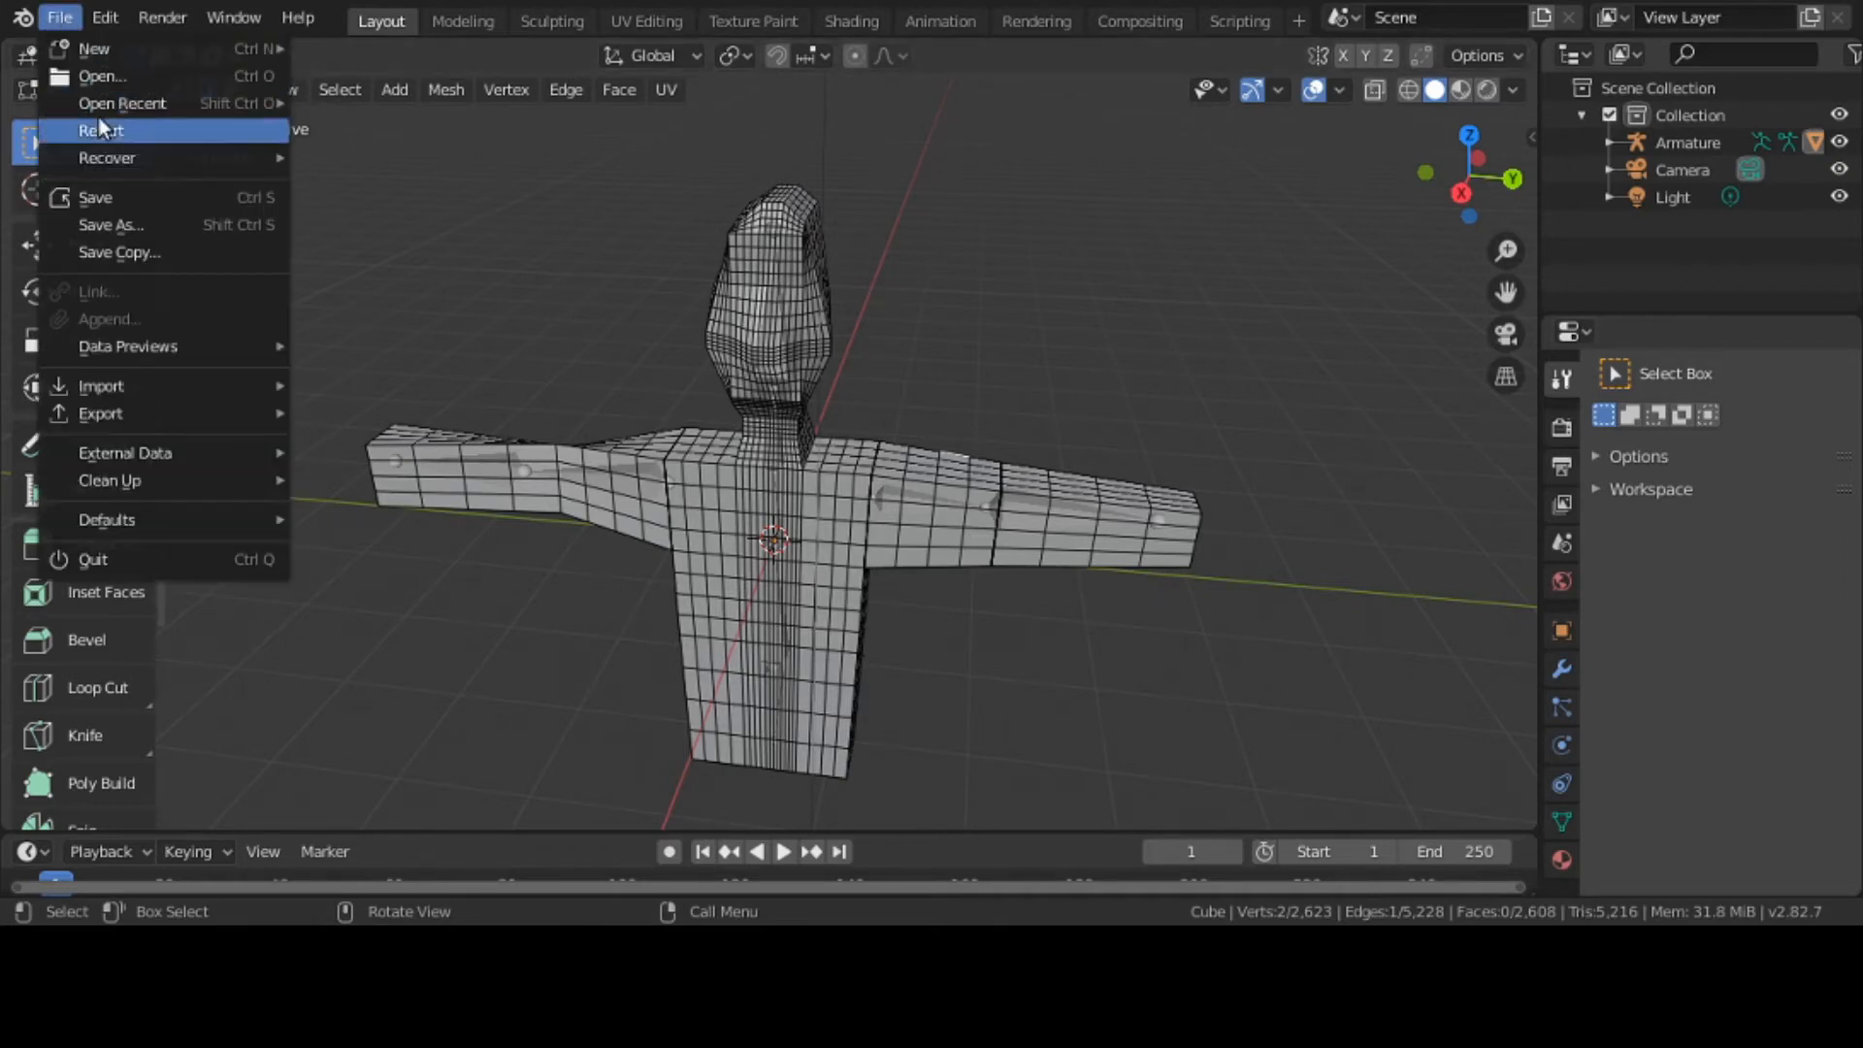
pyautogui.moveTo(108, 103)
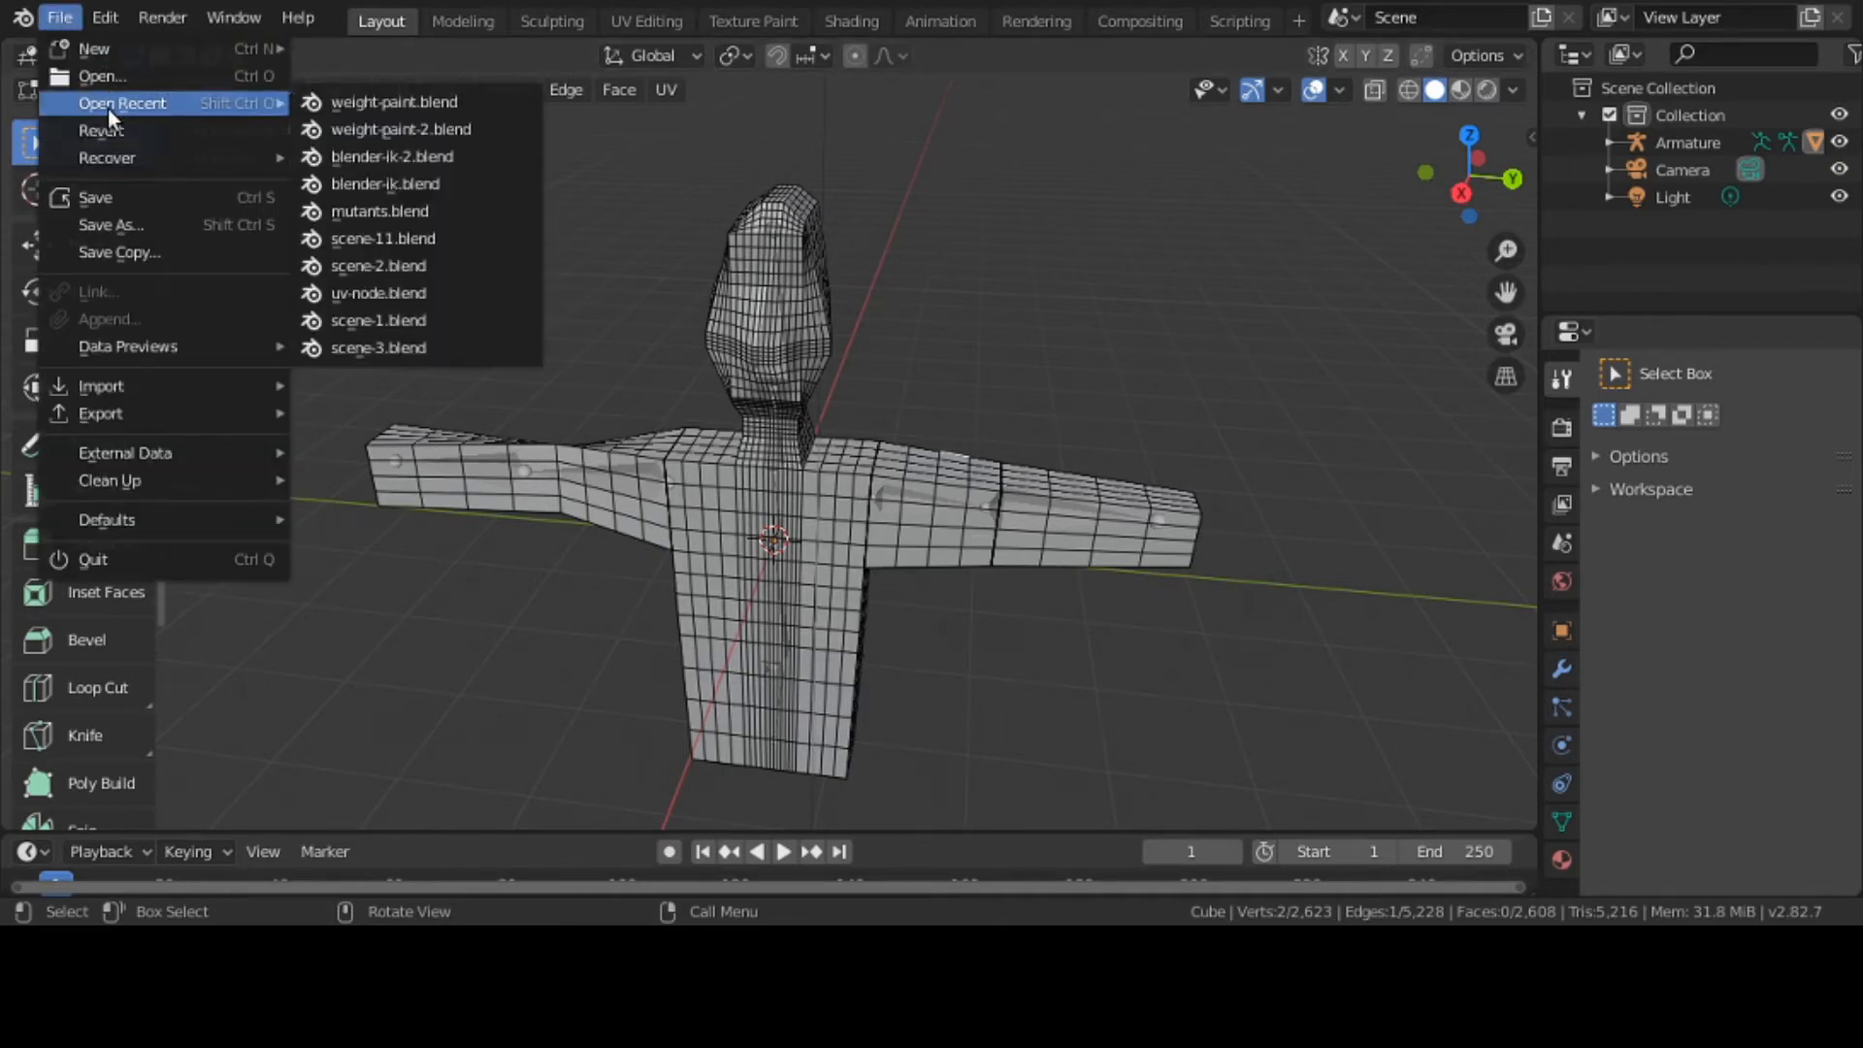
pyautogui.click(369, 130)
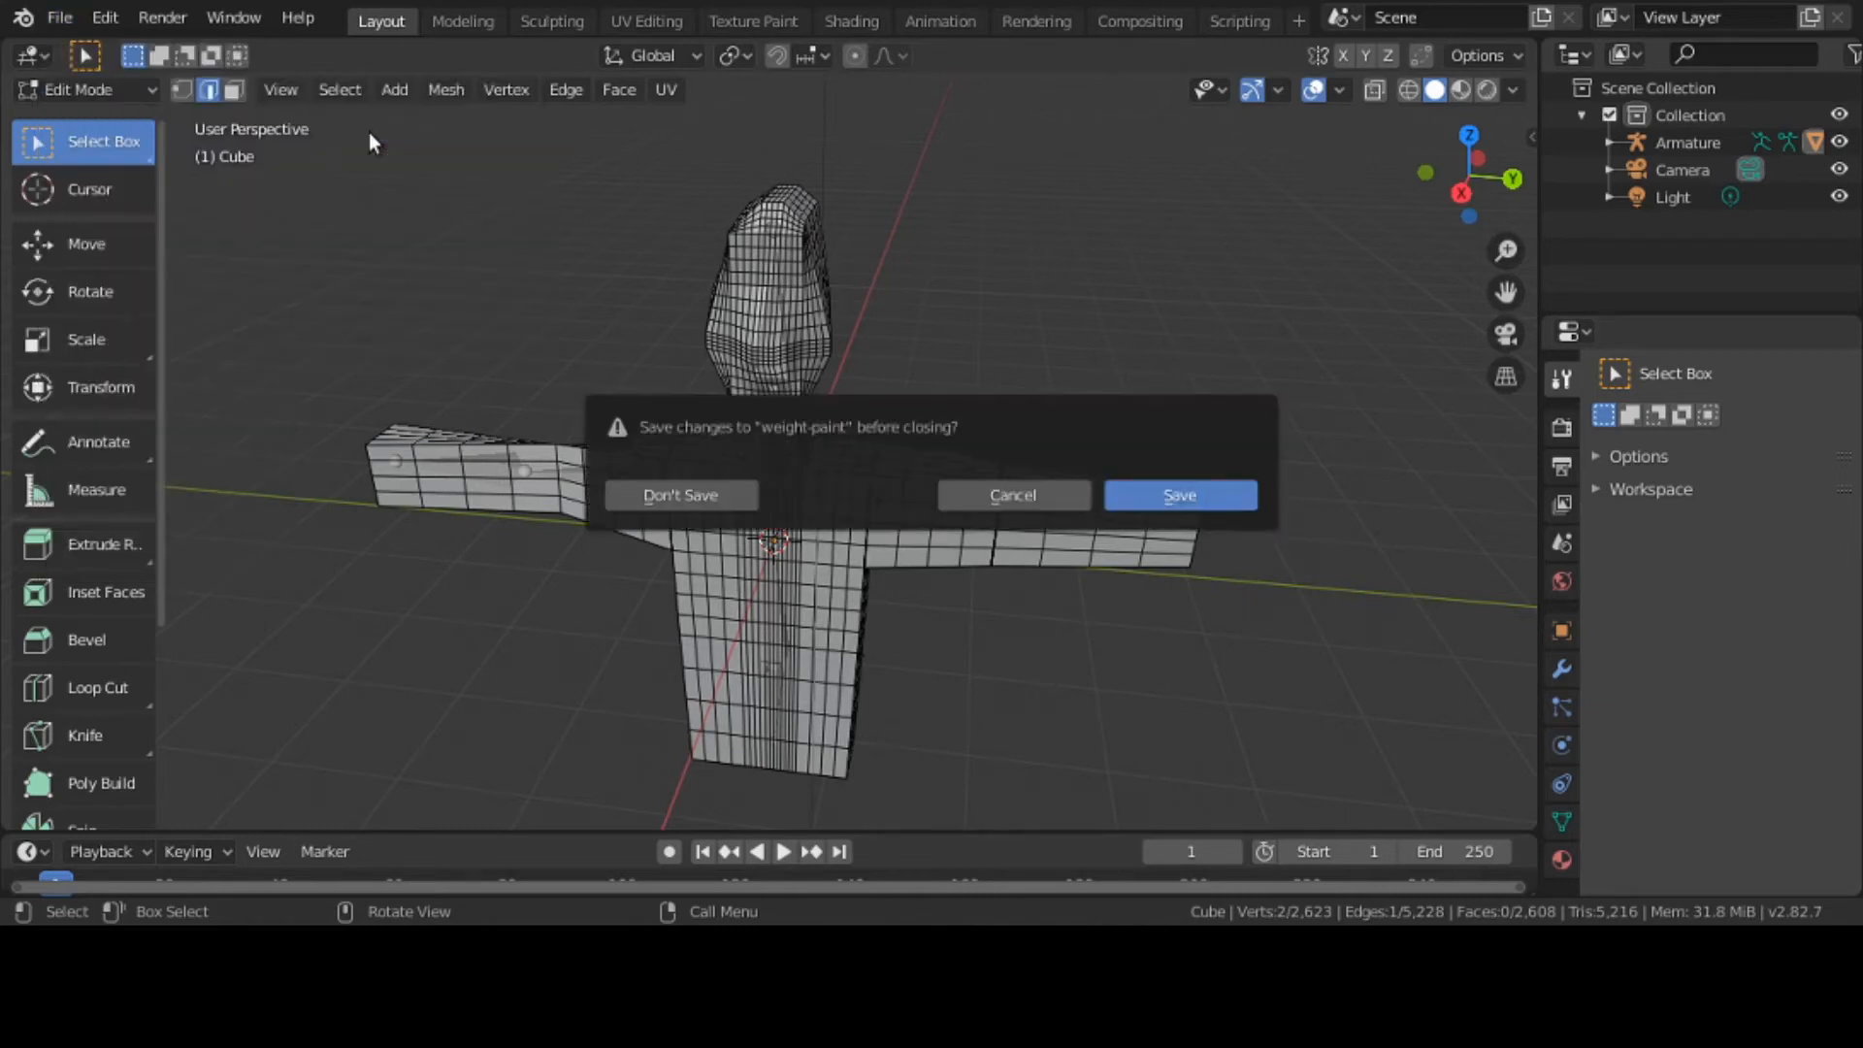
pyautogui.click(661, 493)
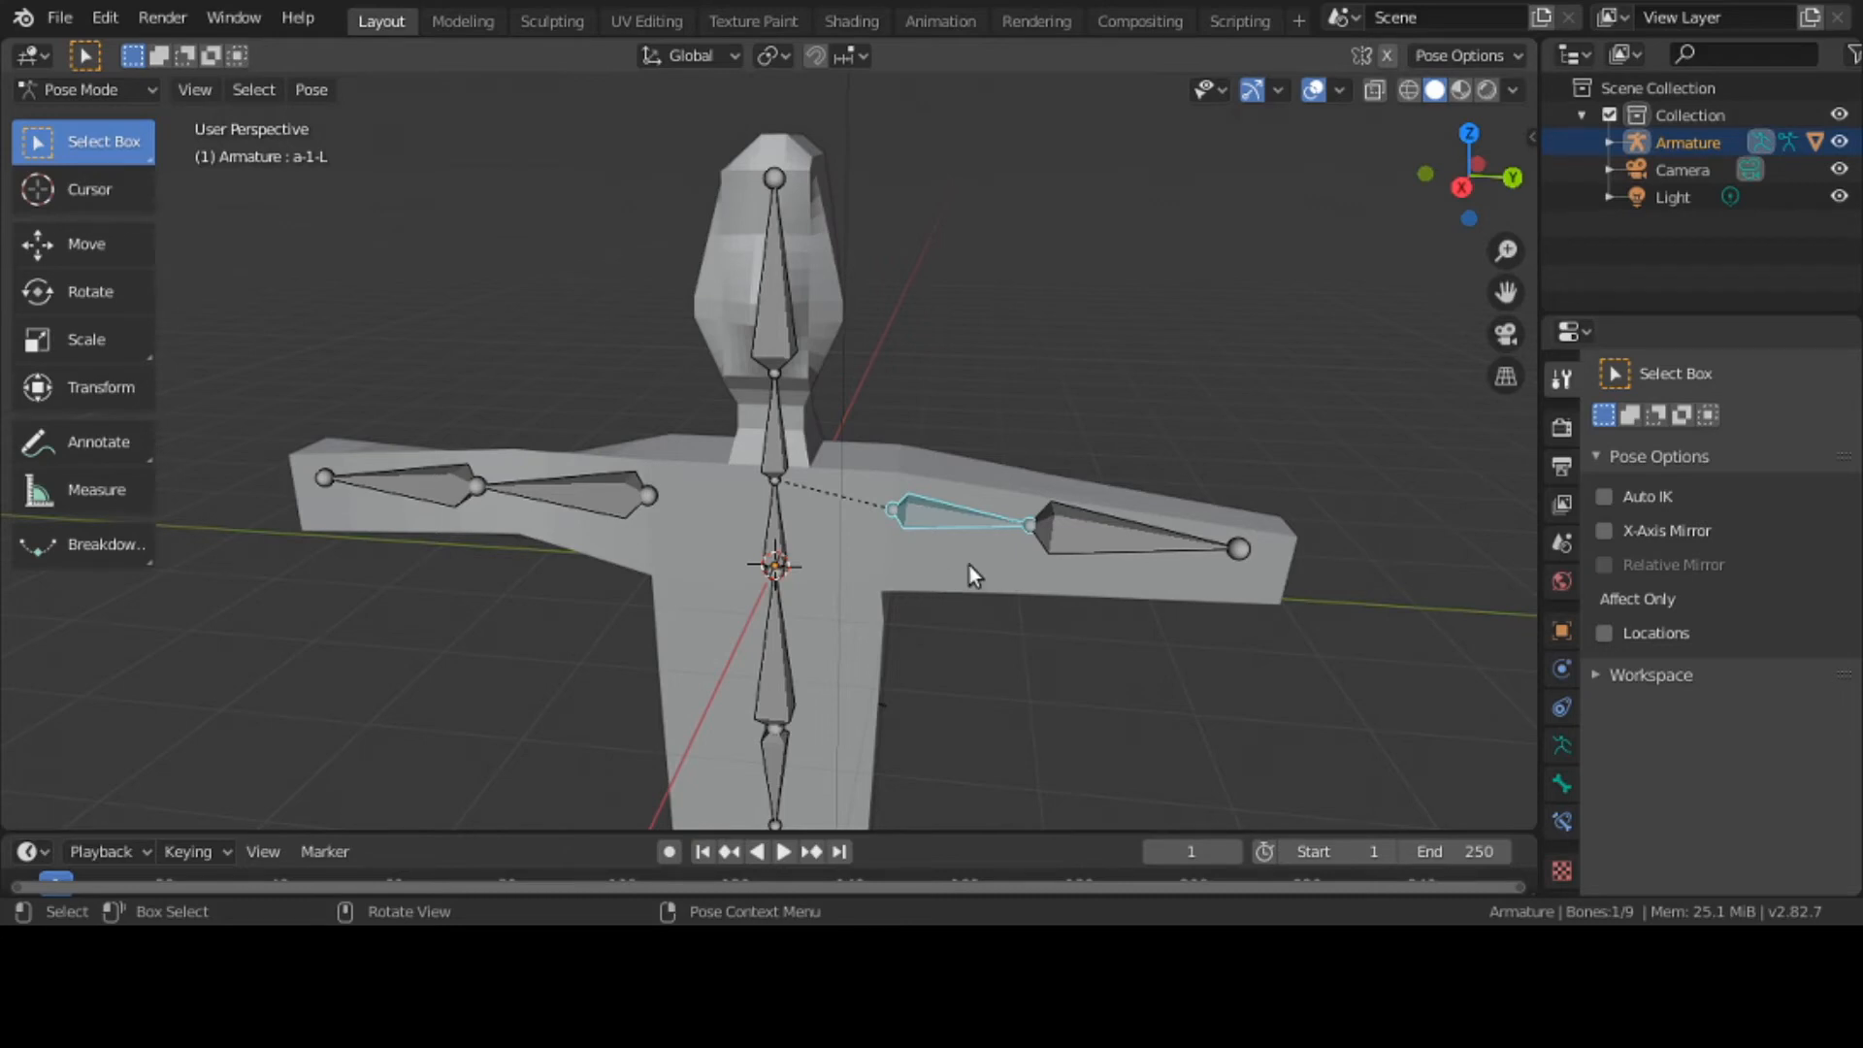
# Test the arm deformation by rotating the a-1-L upper-arm bone about the global X axis, and cancel the rotation
pyautogui.moveTo(969, 565); pyautogui.dragTo(1027, 533, button='middle')
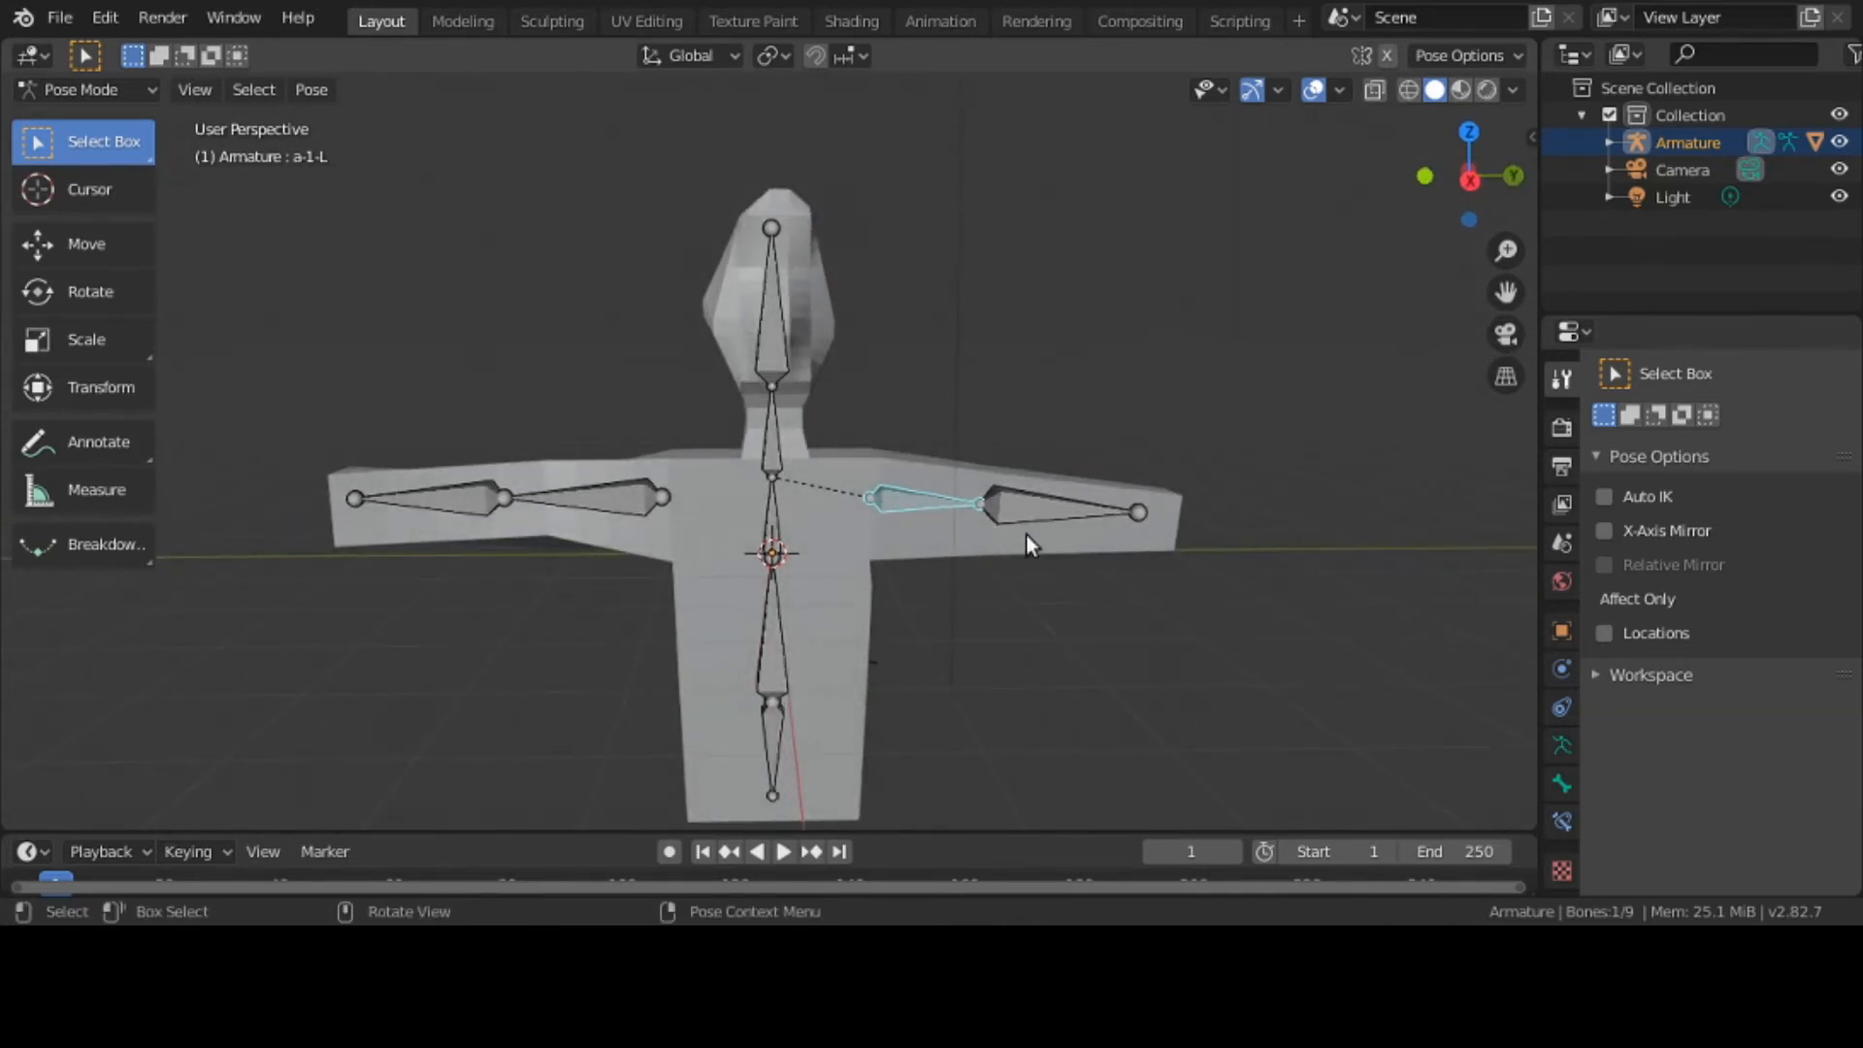
pyautogui.press('r')
pyautogui.press('x')
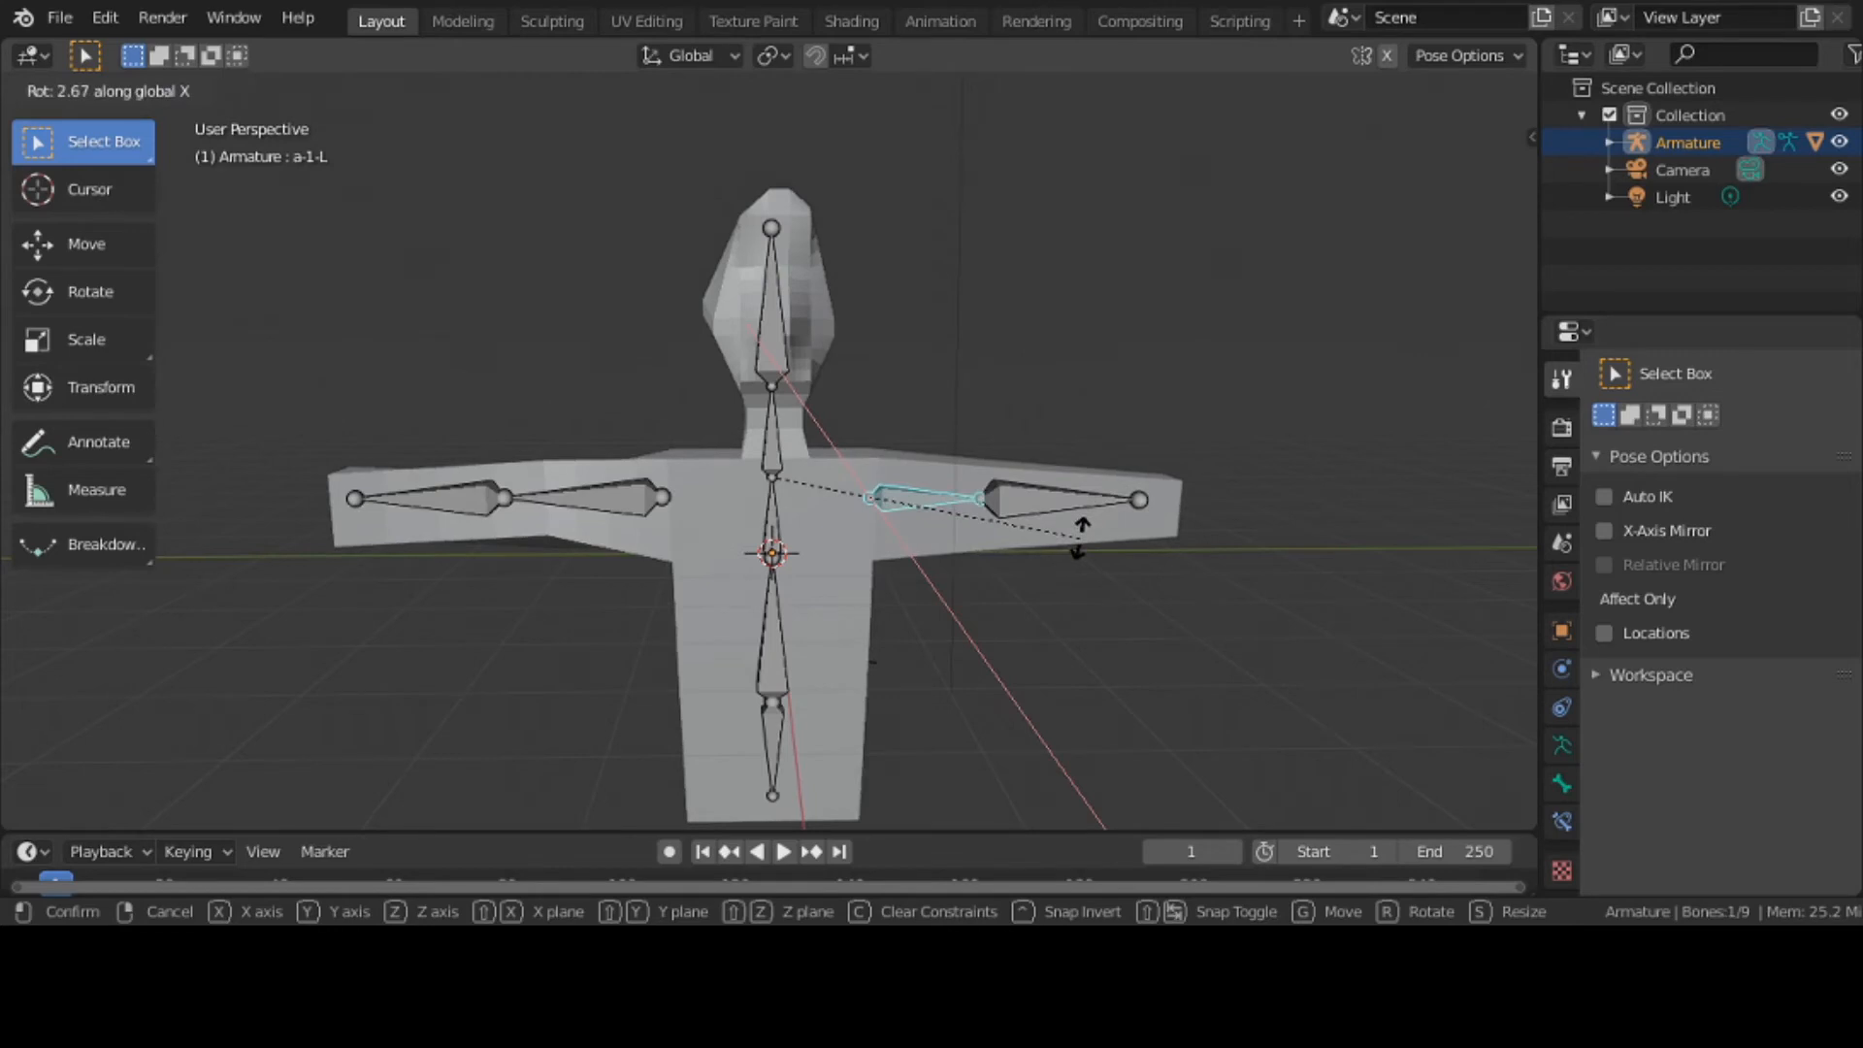
pyautogui.rightClick(833, 728)
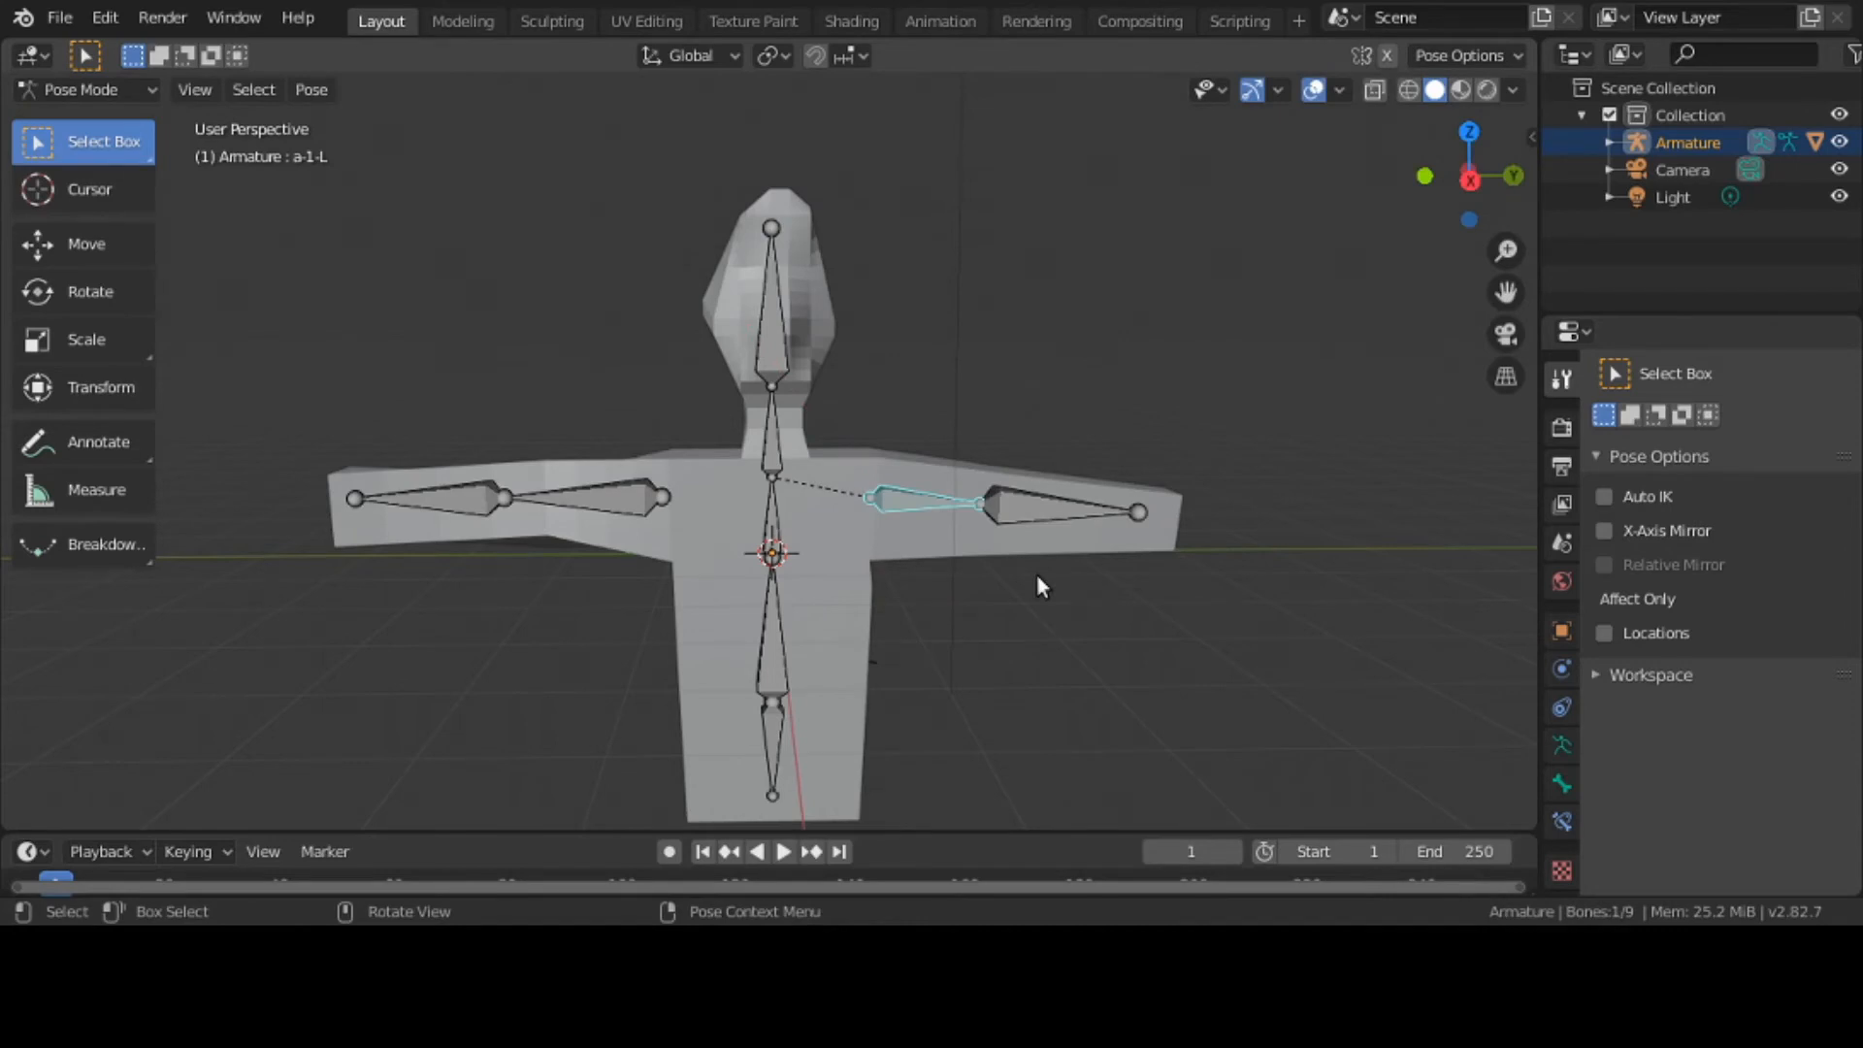
pyautogui.click(101, 89)
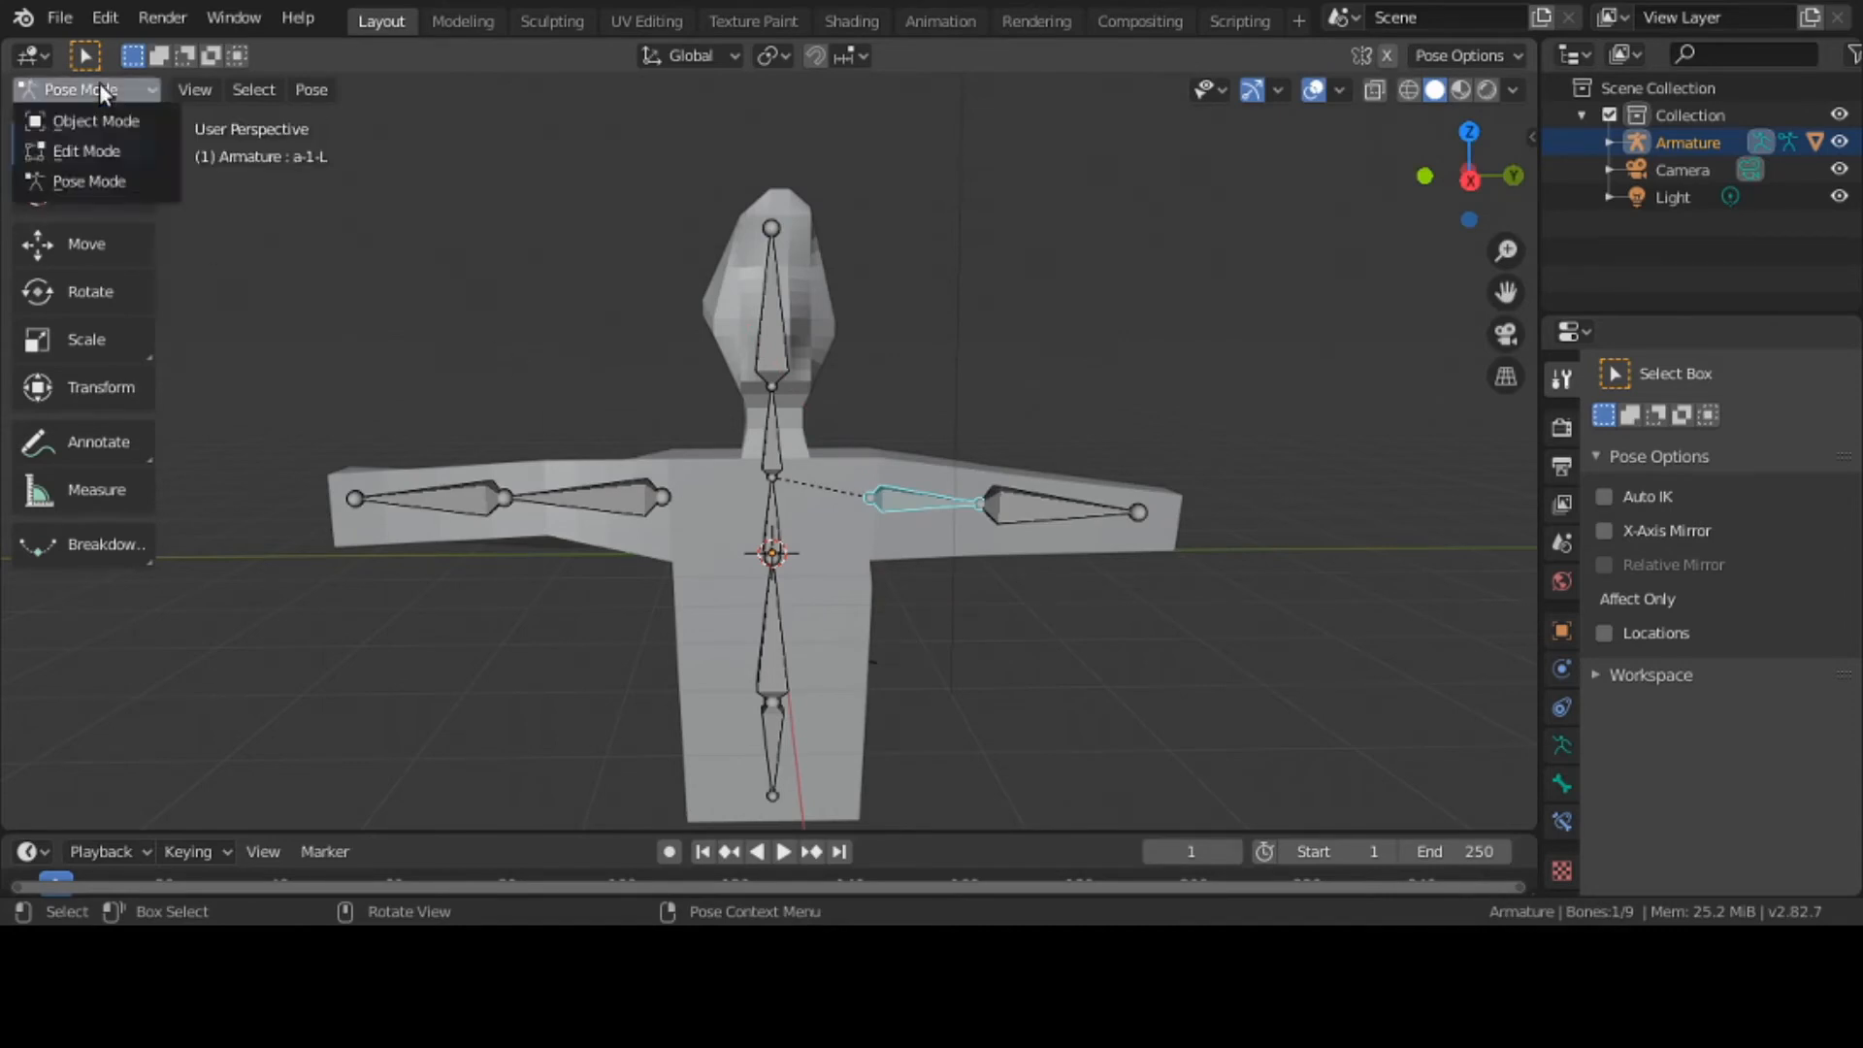
pyautogui.click(101, 144)
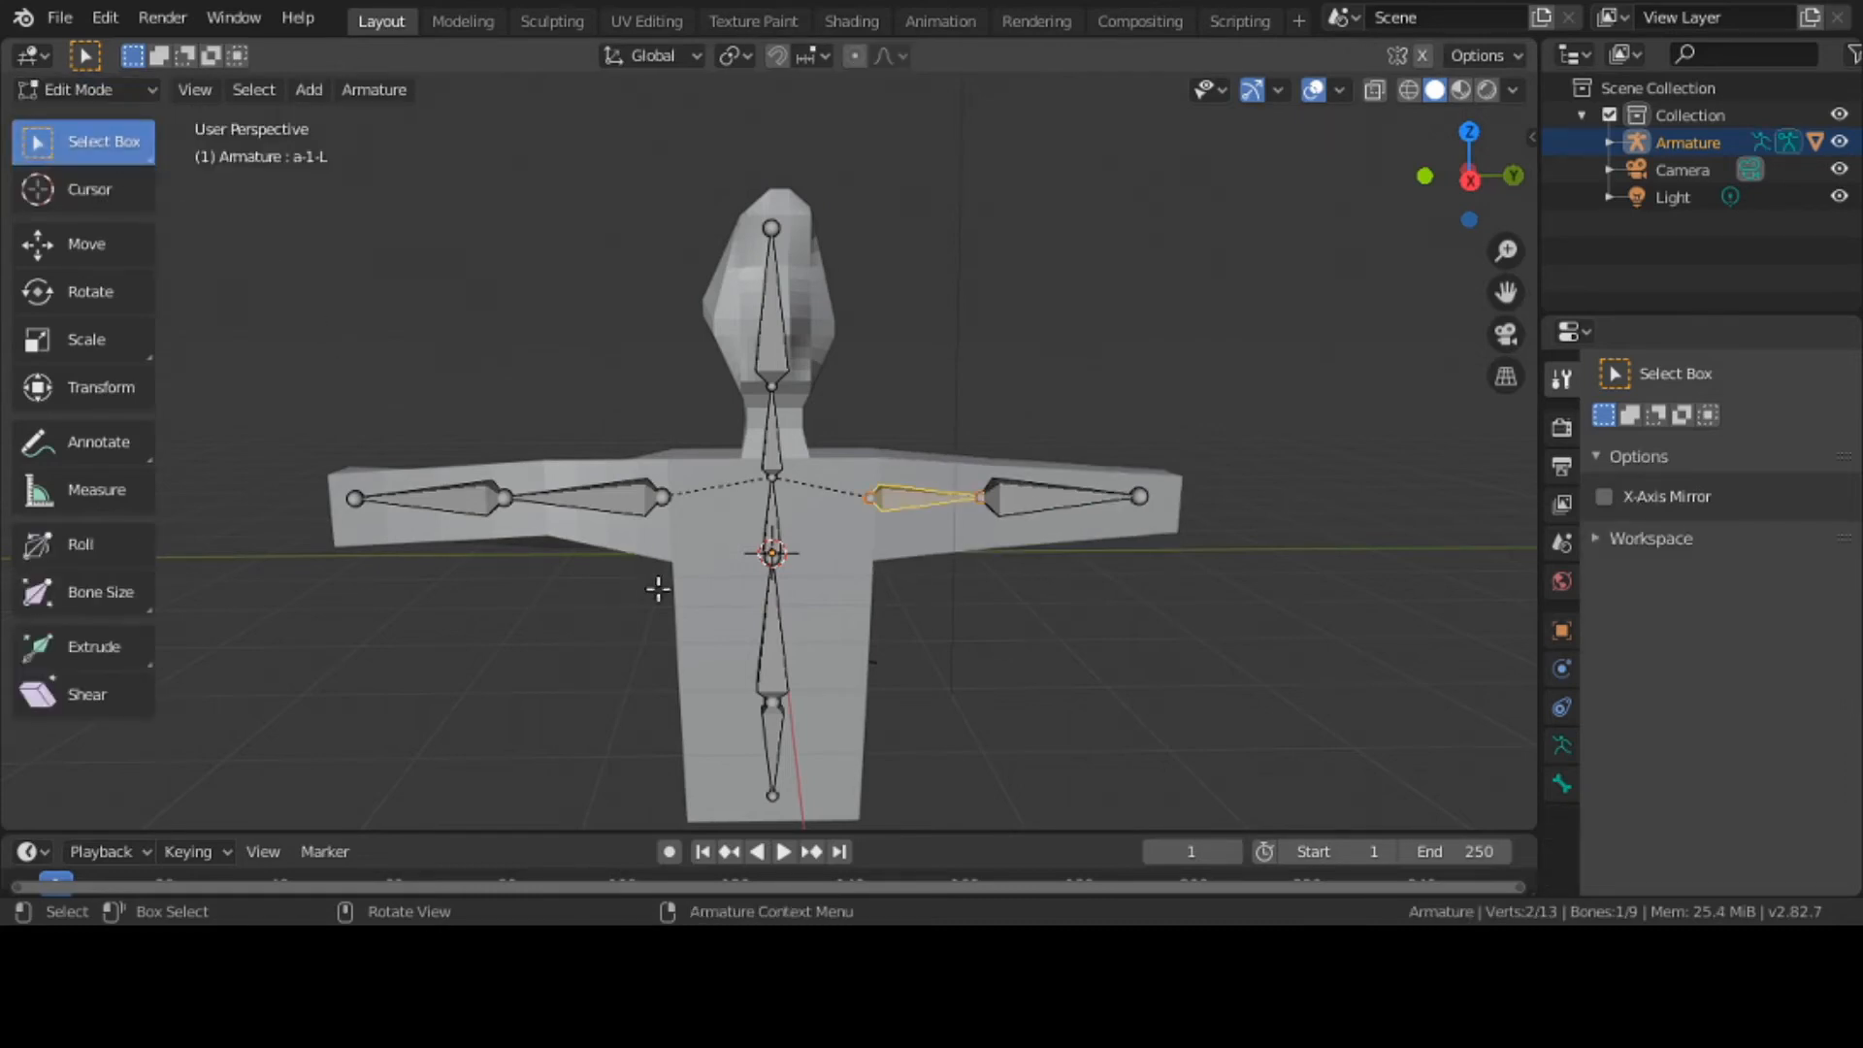
pyautogui.click(707, 590)
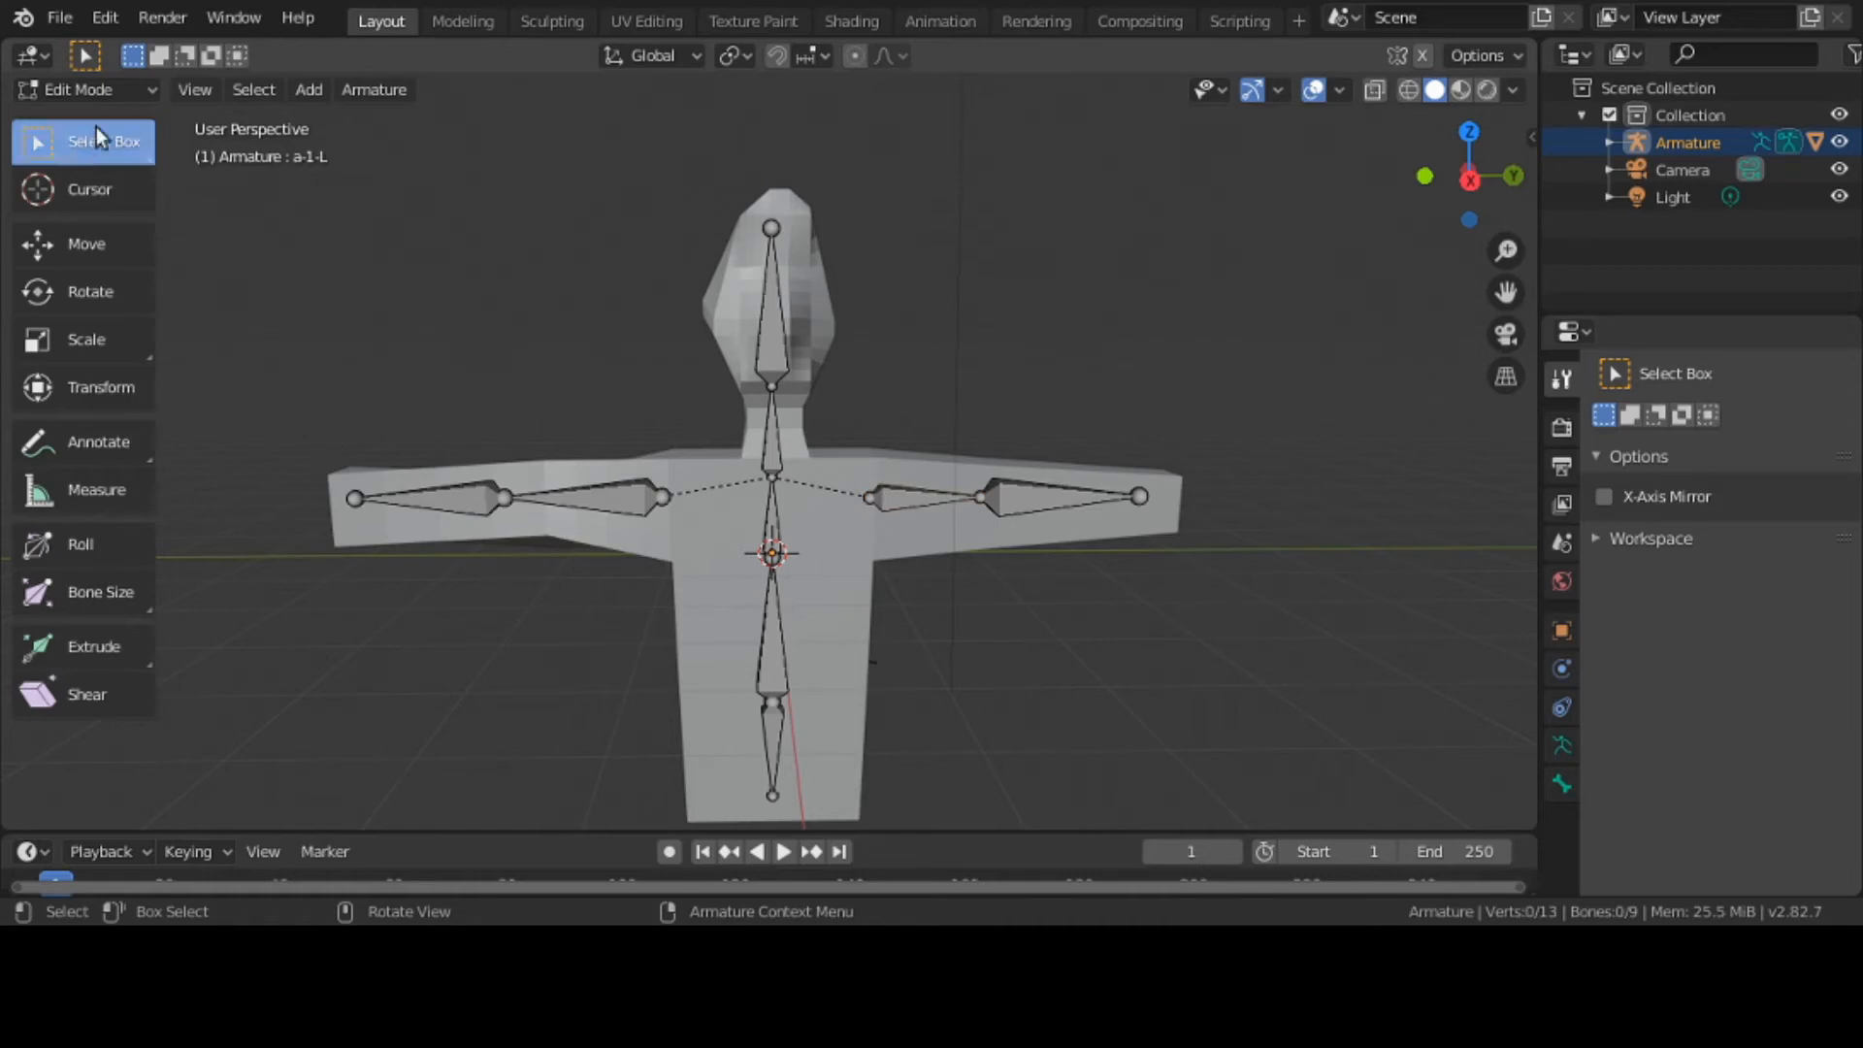
# Select the body mesh in Object Mode, enter its Edit Mode with nothing selected, and examine the topology from both sides
pyautogui.click(87, 89)
pyautogui.click(94, 118)
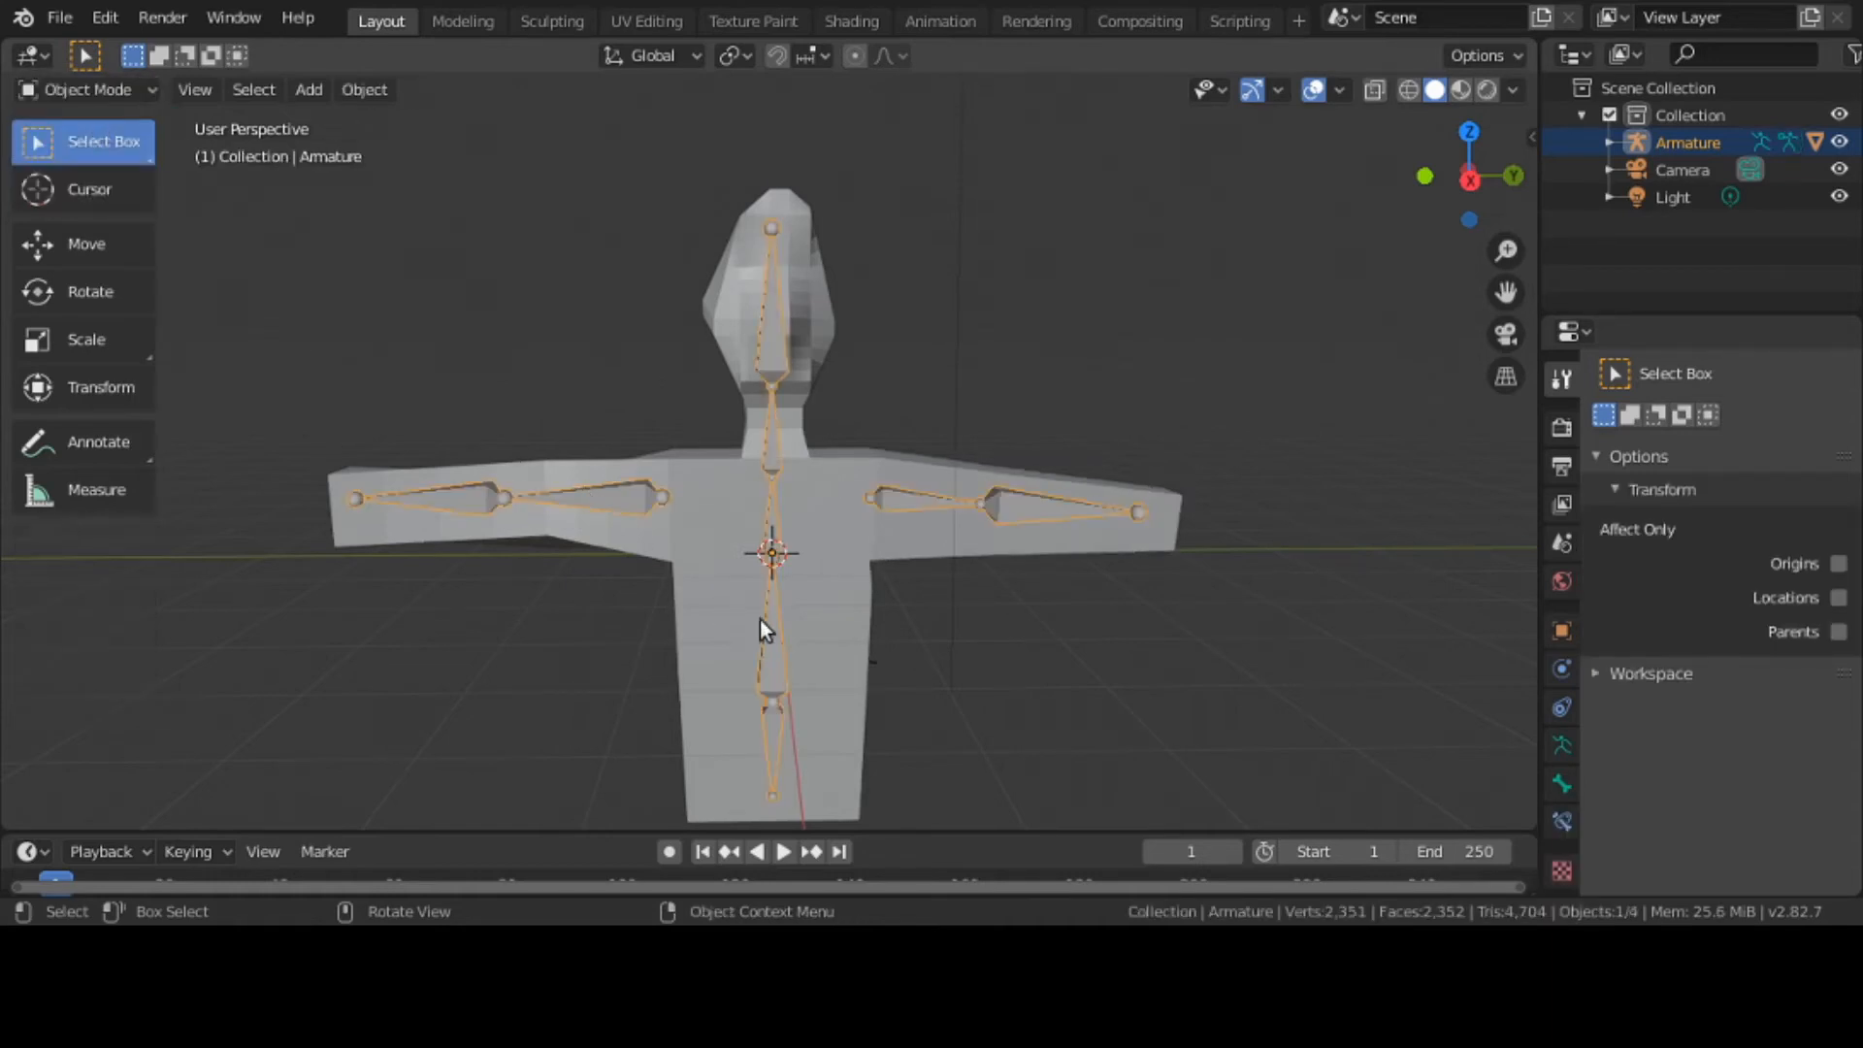
pyautogui.click(760, 613)
pyautogui.click(90, 91)
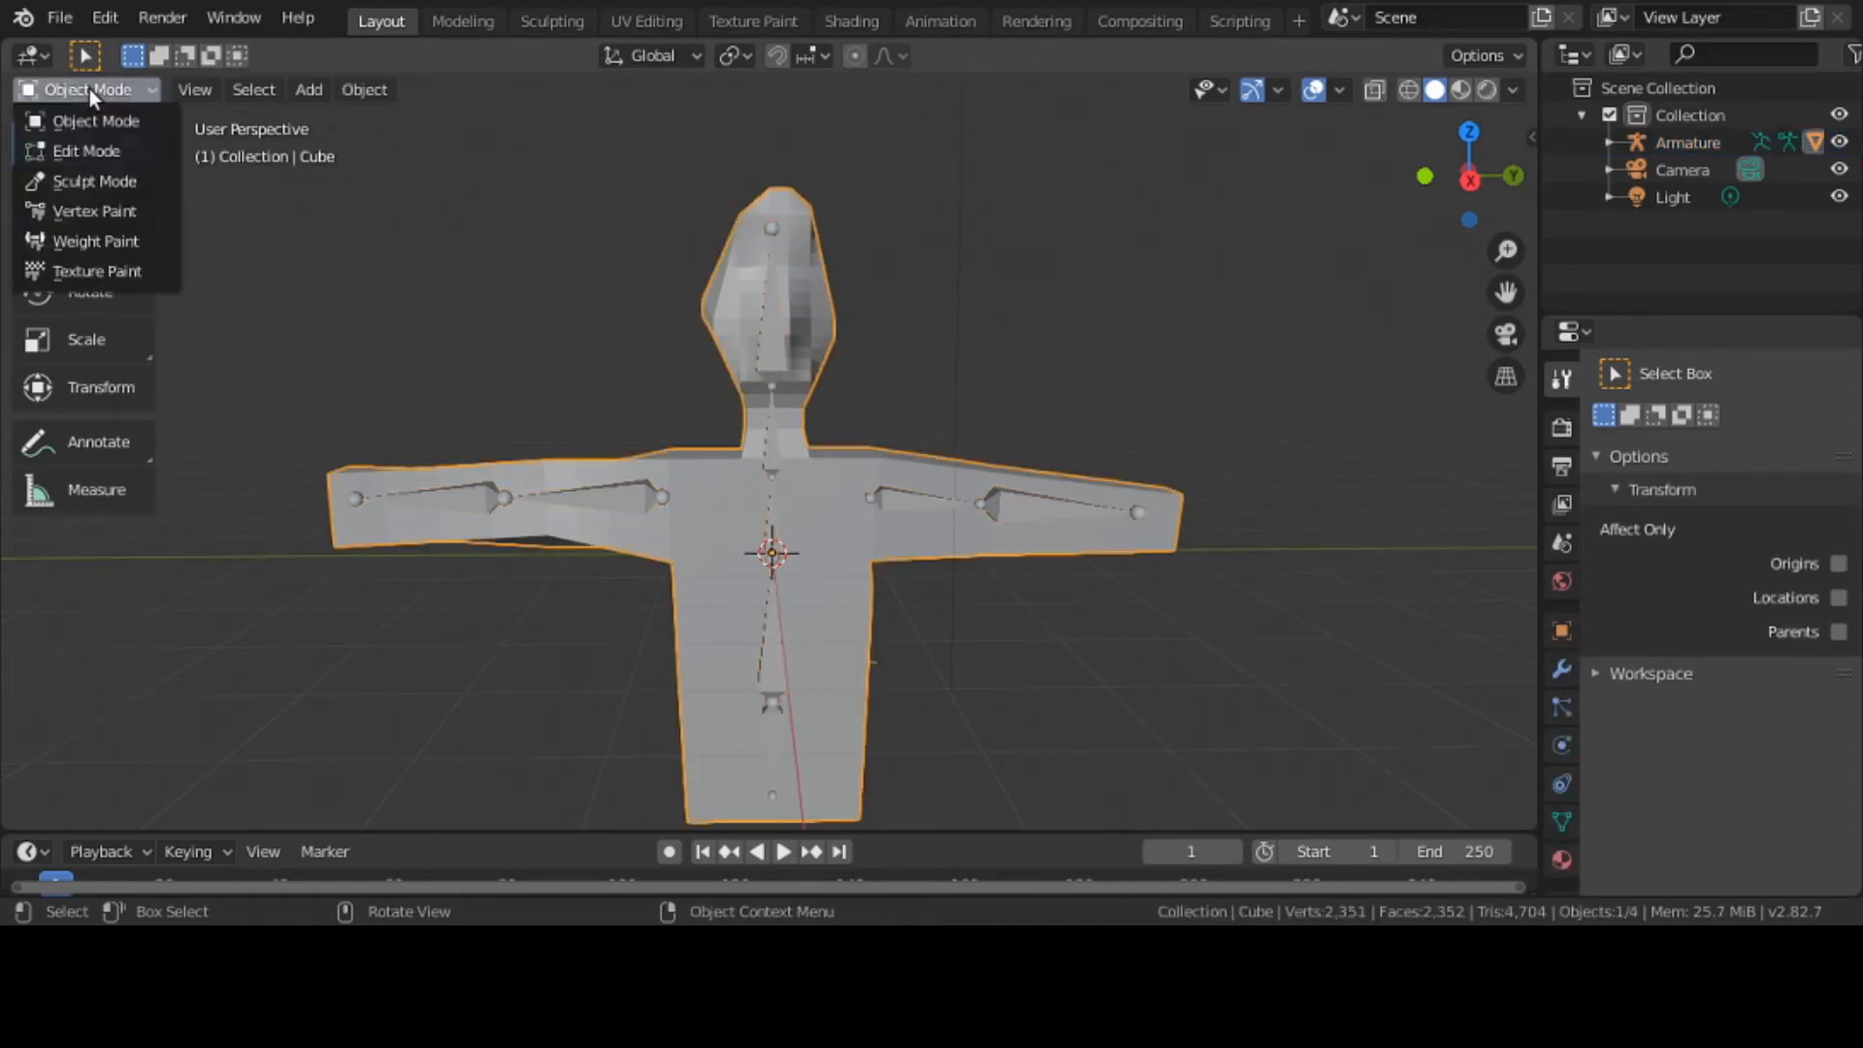
pyautogui.click(97, 143)
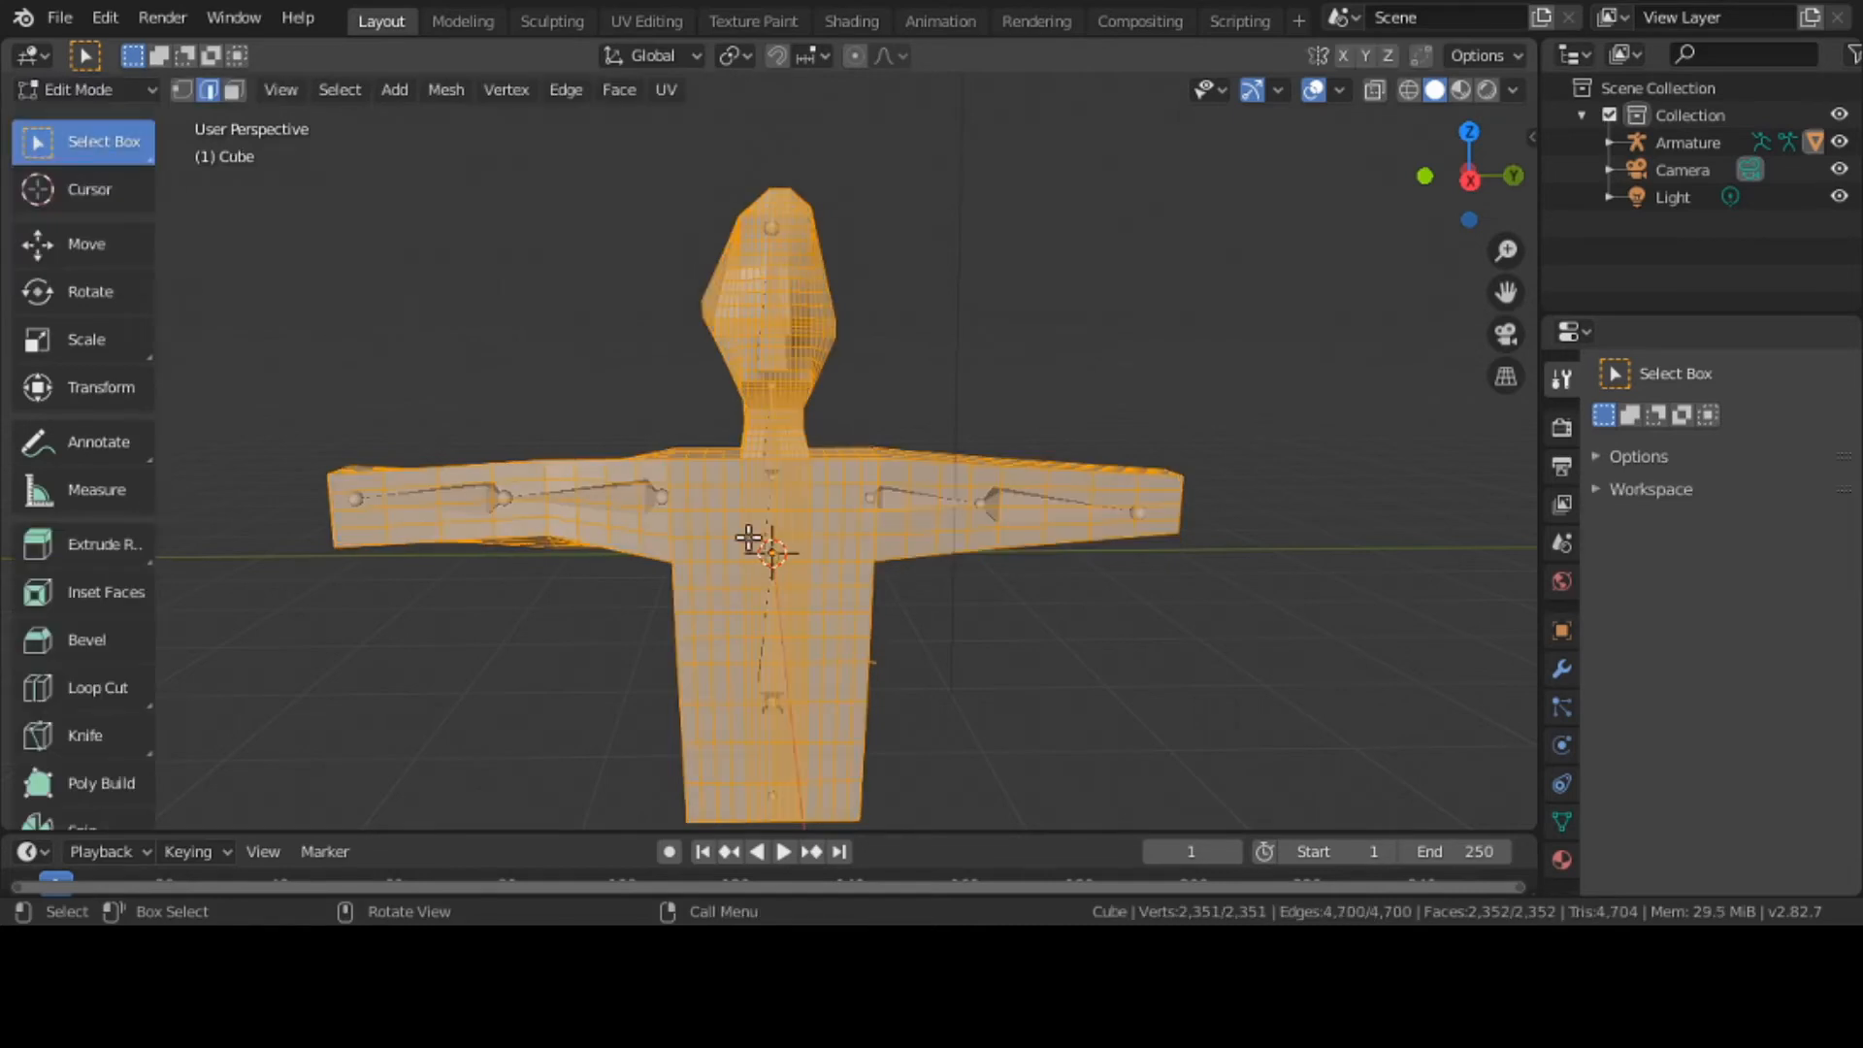
pyautogui.click(558, 343)
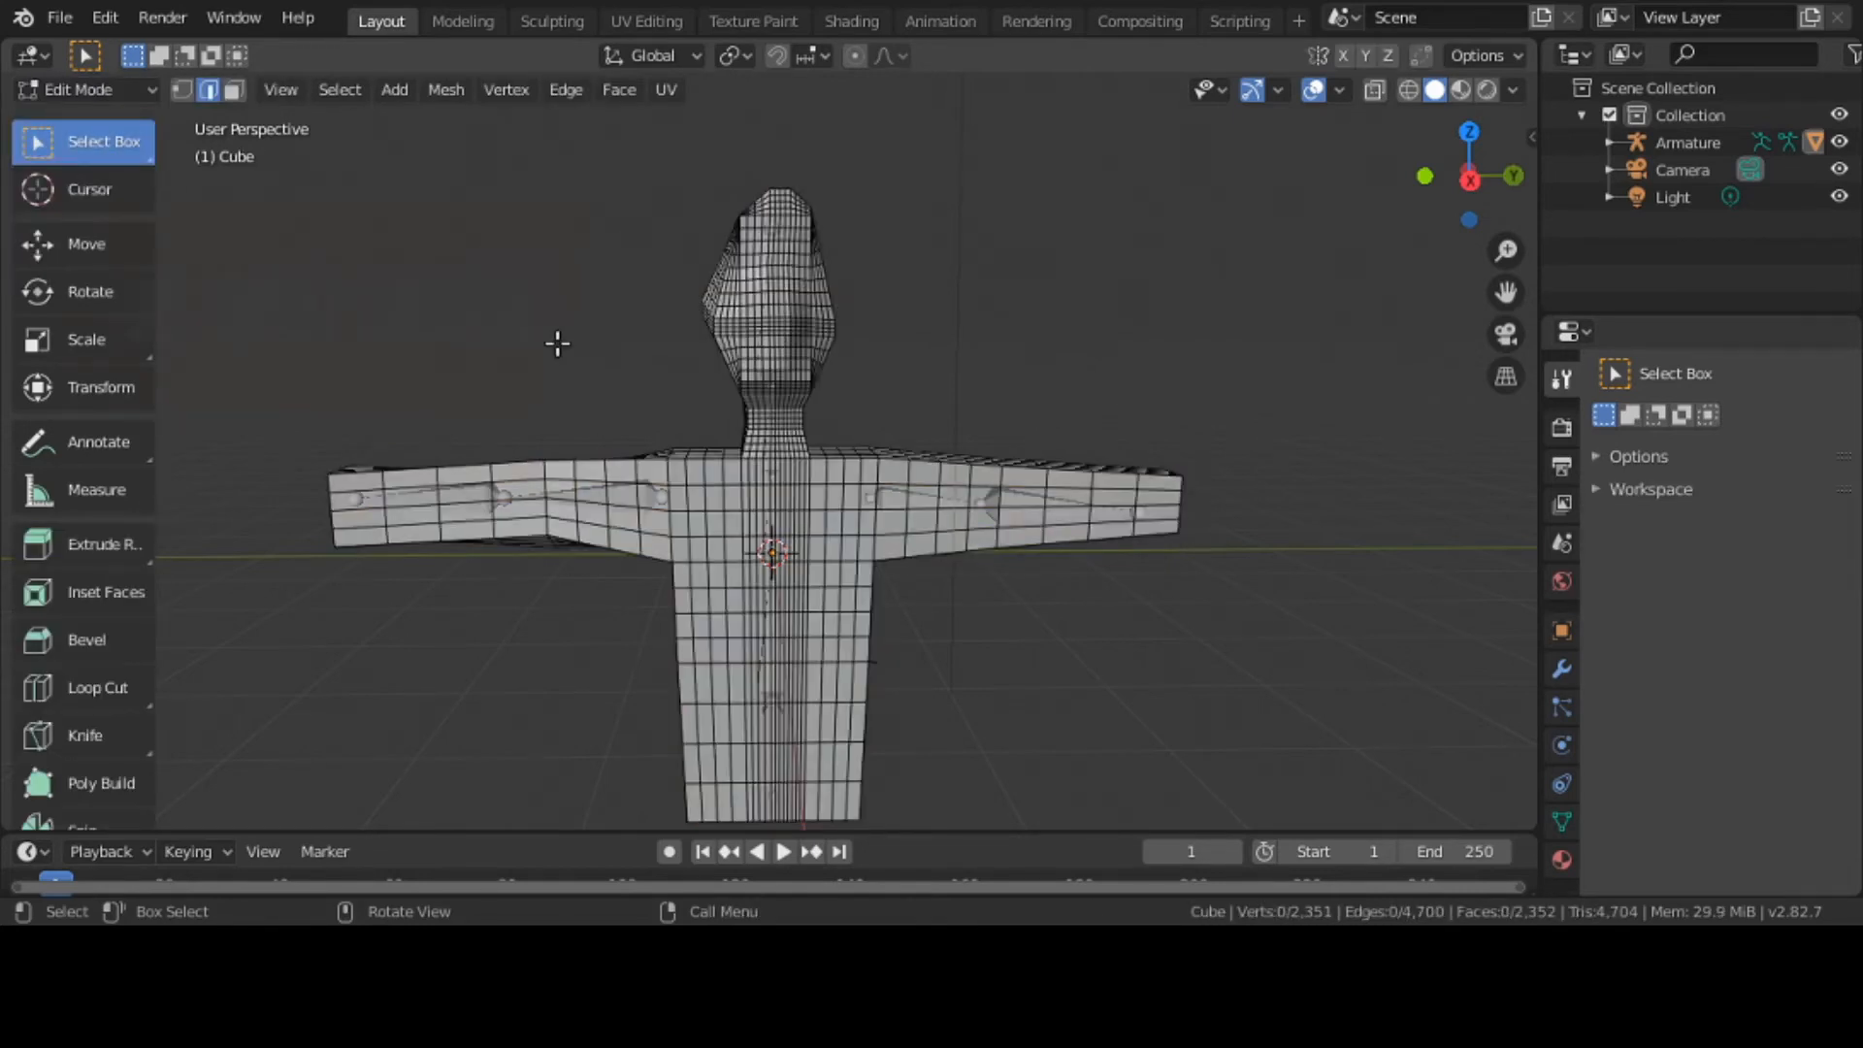
pyautogui.moveTo(558, 343); pyautogui.dragTo(1125, 397, button='middle')
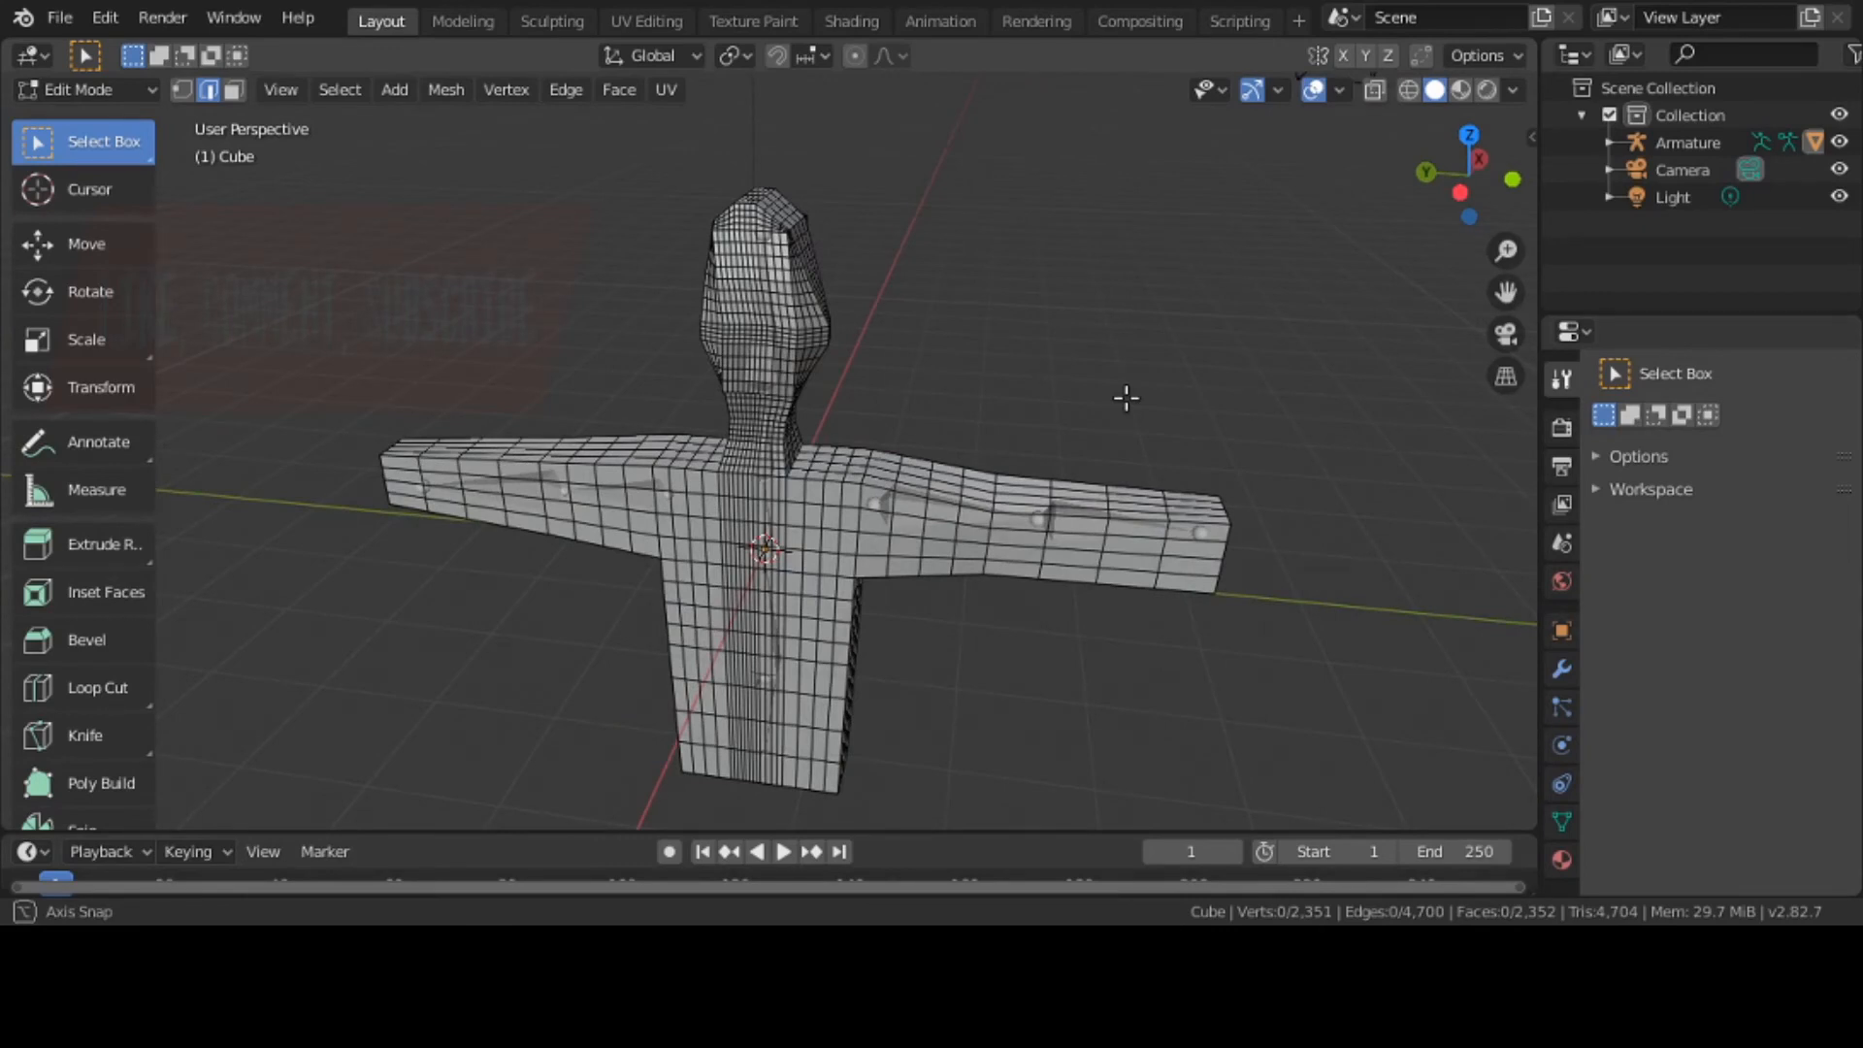
pyautogui.moveTo(1126, 397); pyautogui.dragTo(544, 409, button='middle')
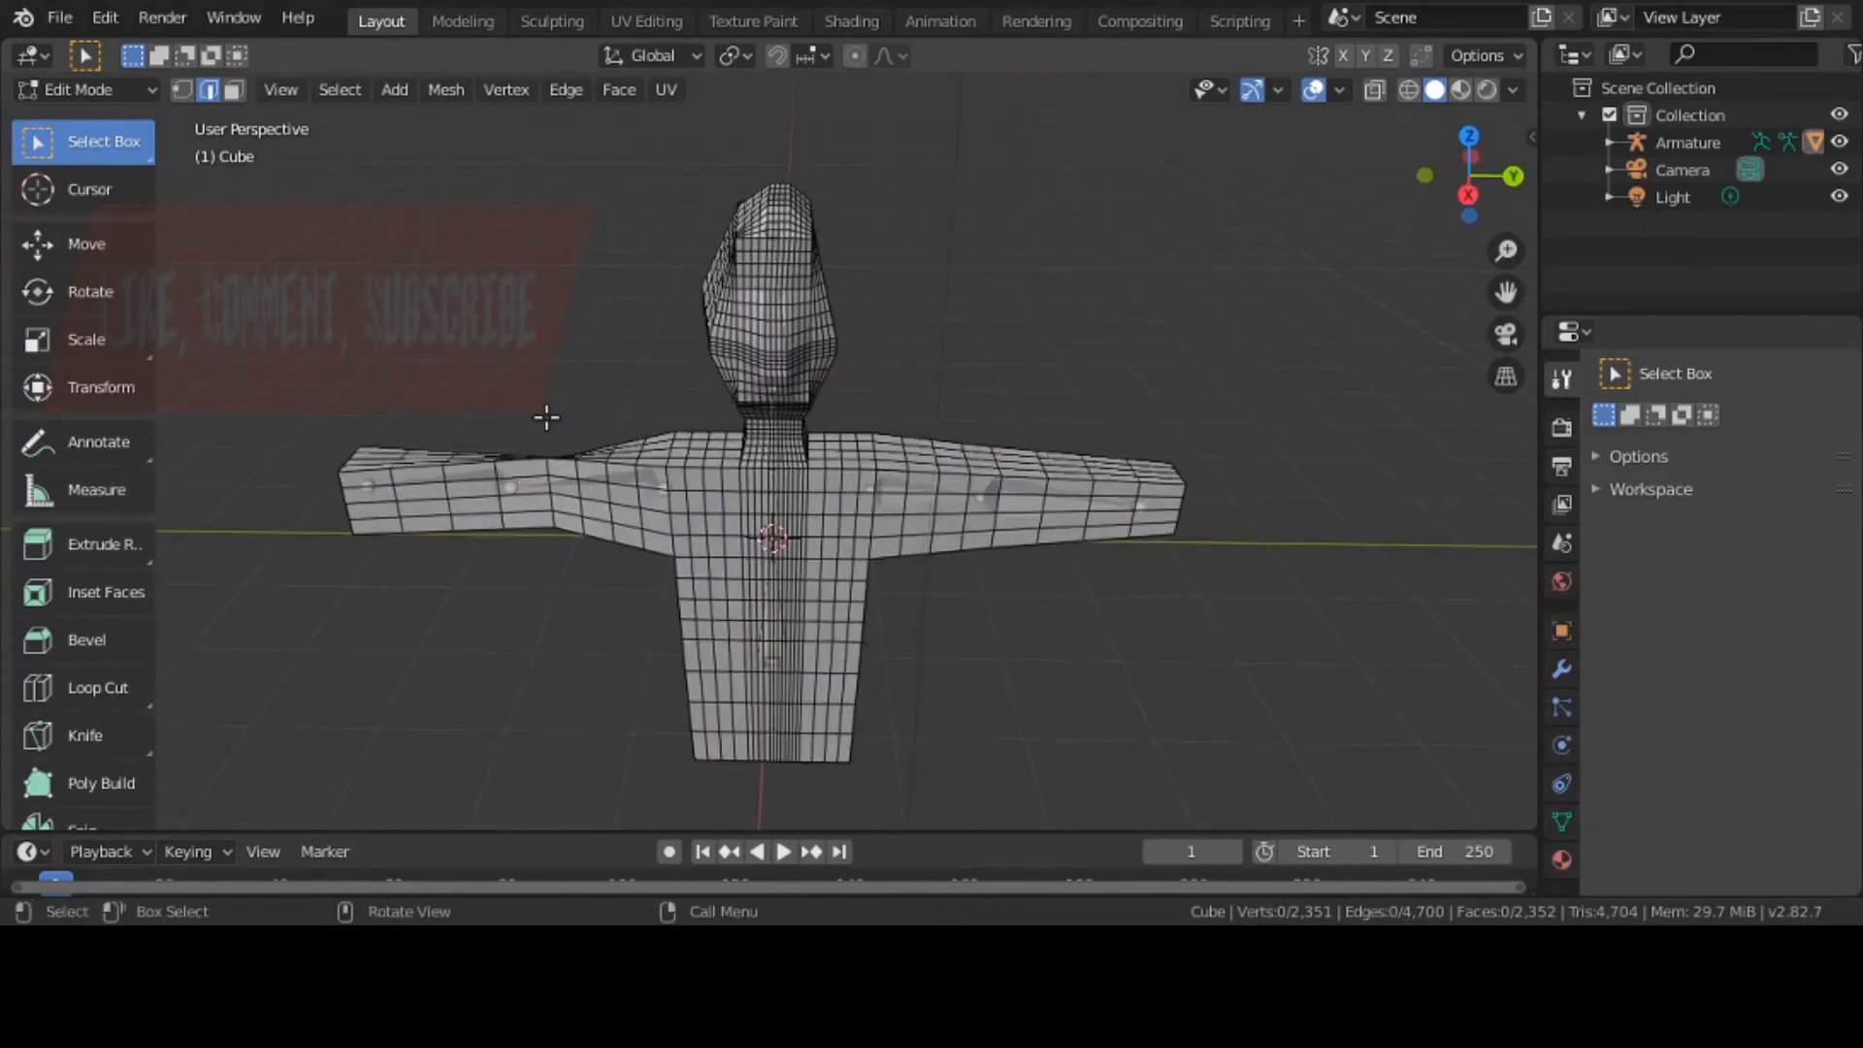
# Show the body mesh in Weight Paint mode and examine the weight distribution on the arm and shoulder
pyautogui.click(114, 90)
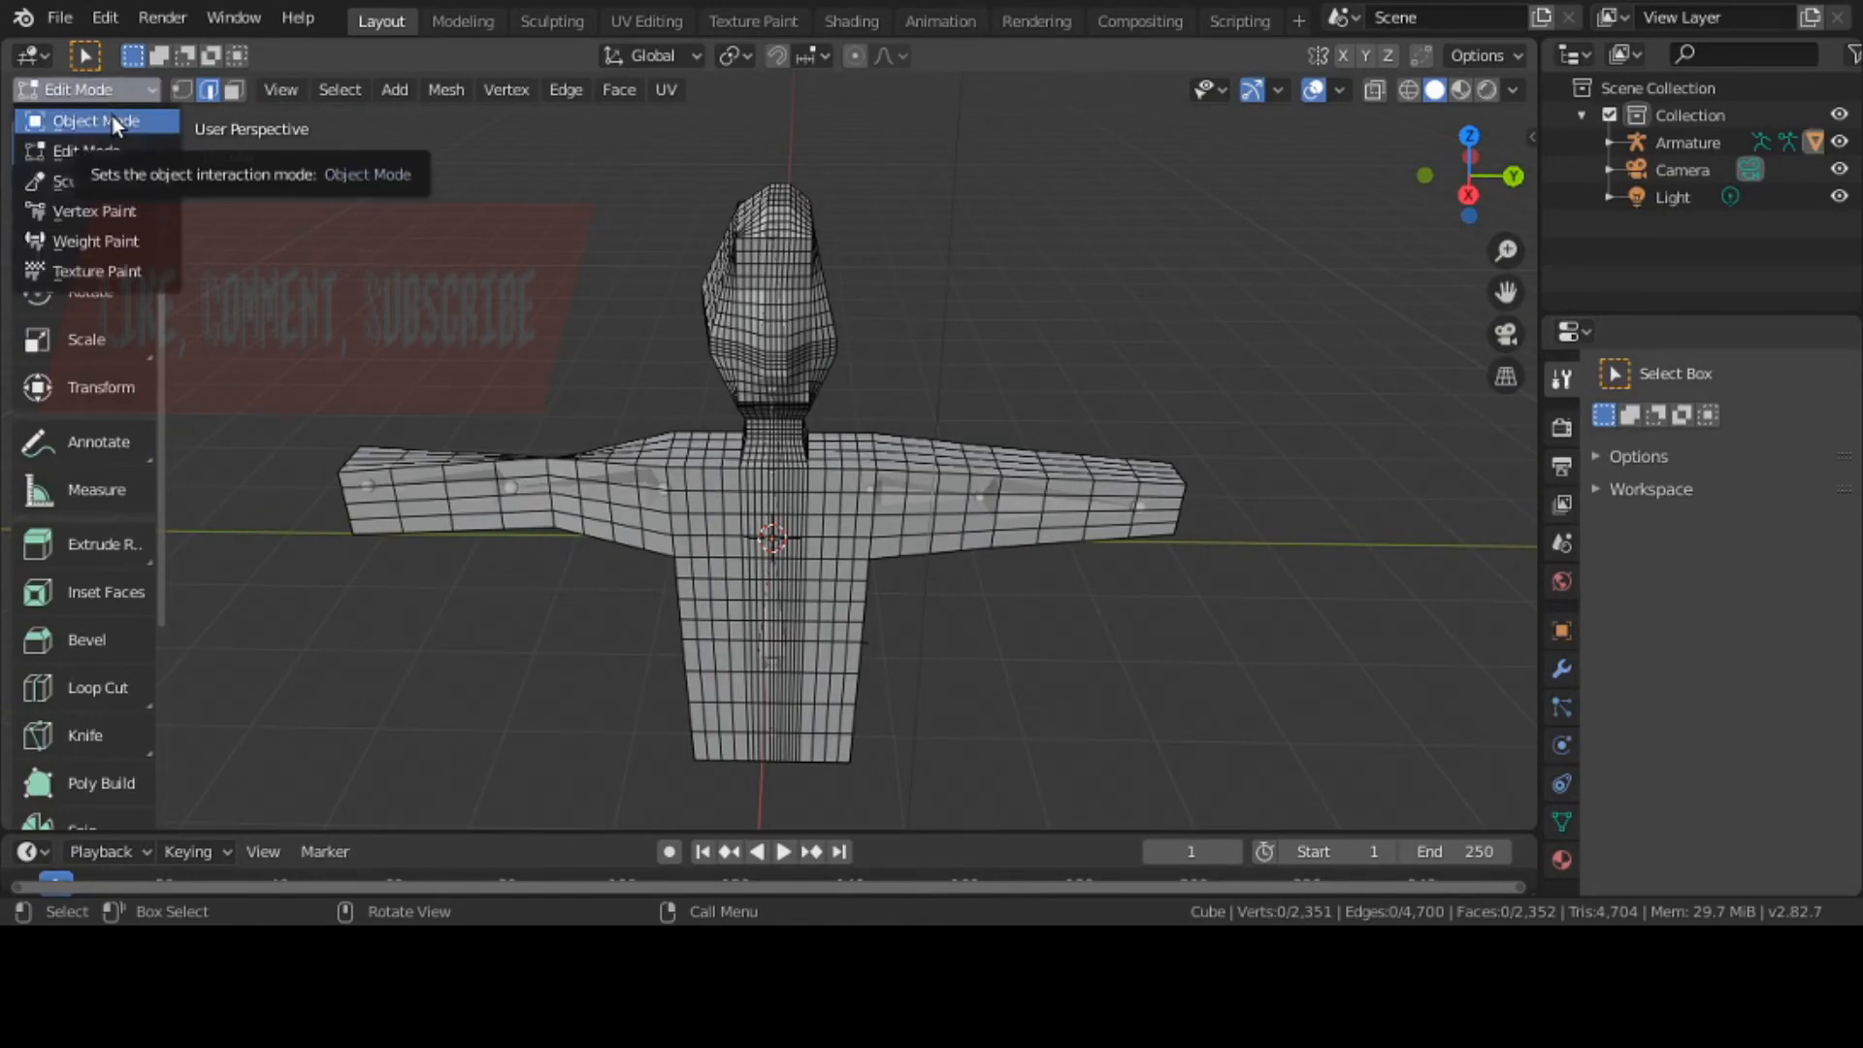
pyautogui.click(112, 120)
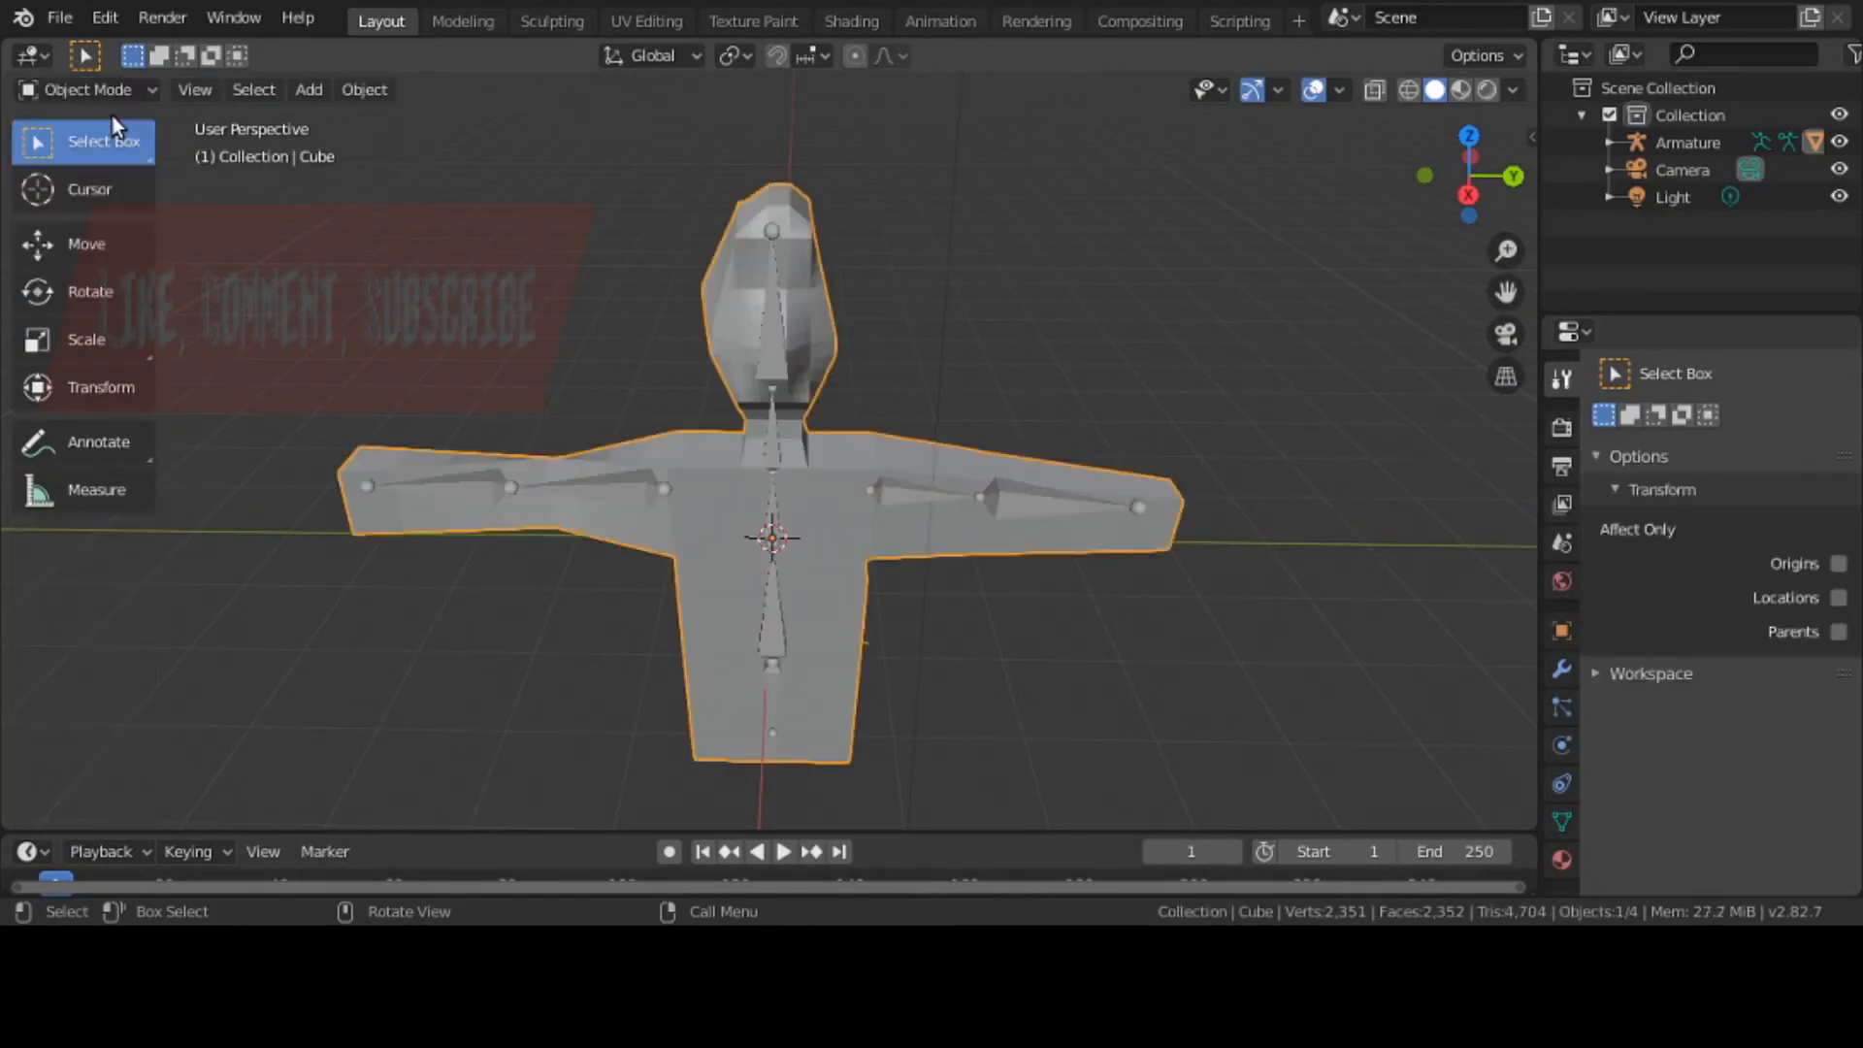
pyautogui.click(96, 83)
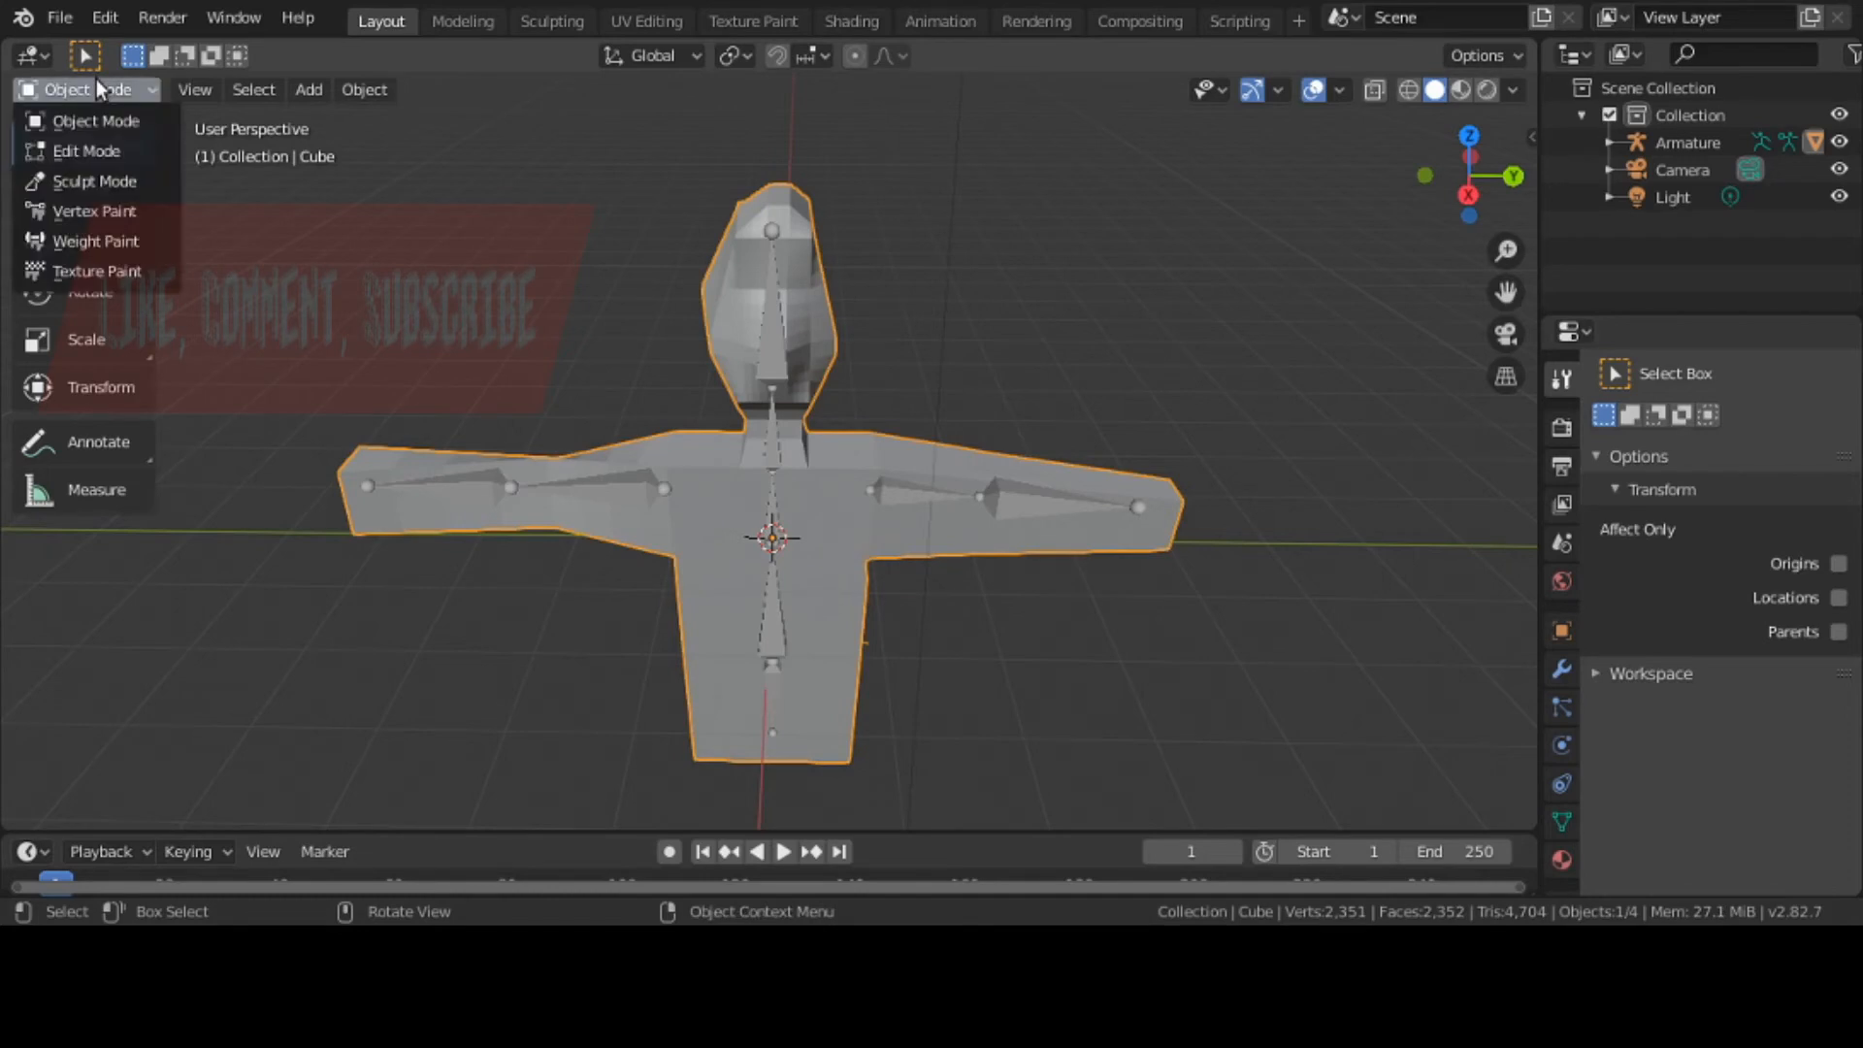
pyautogui.click(120, 236)
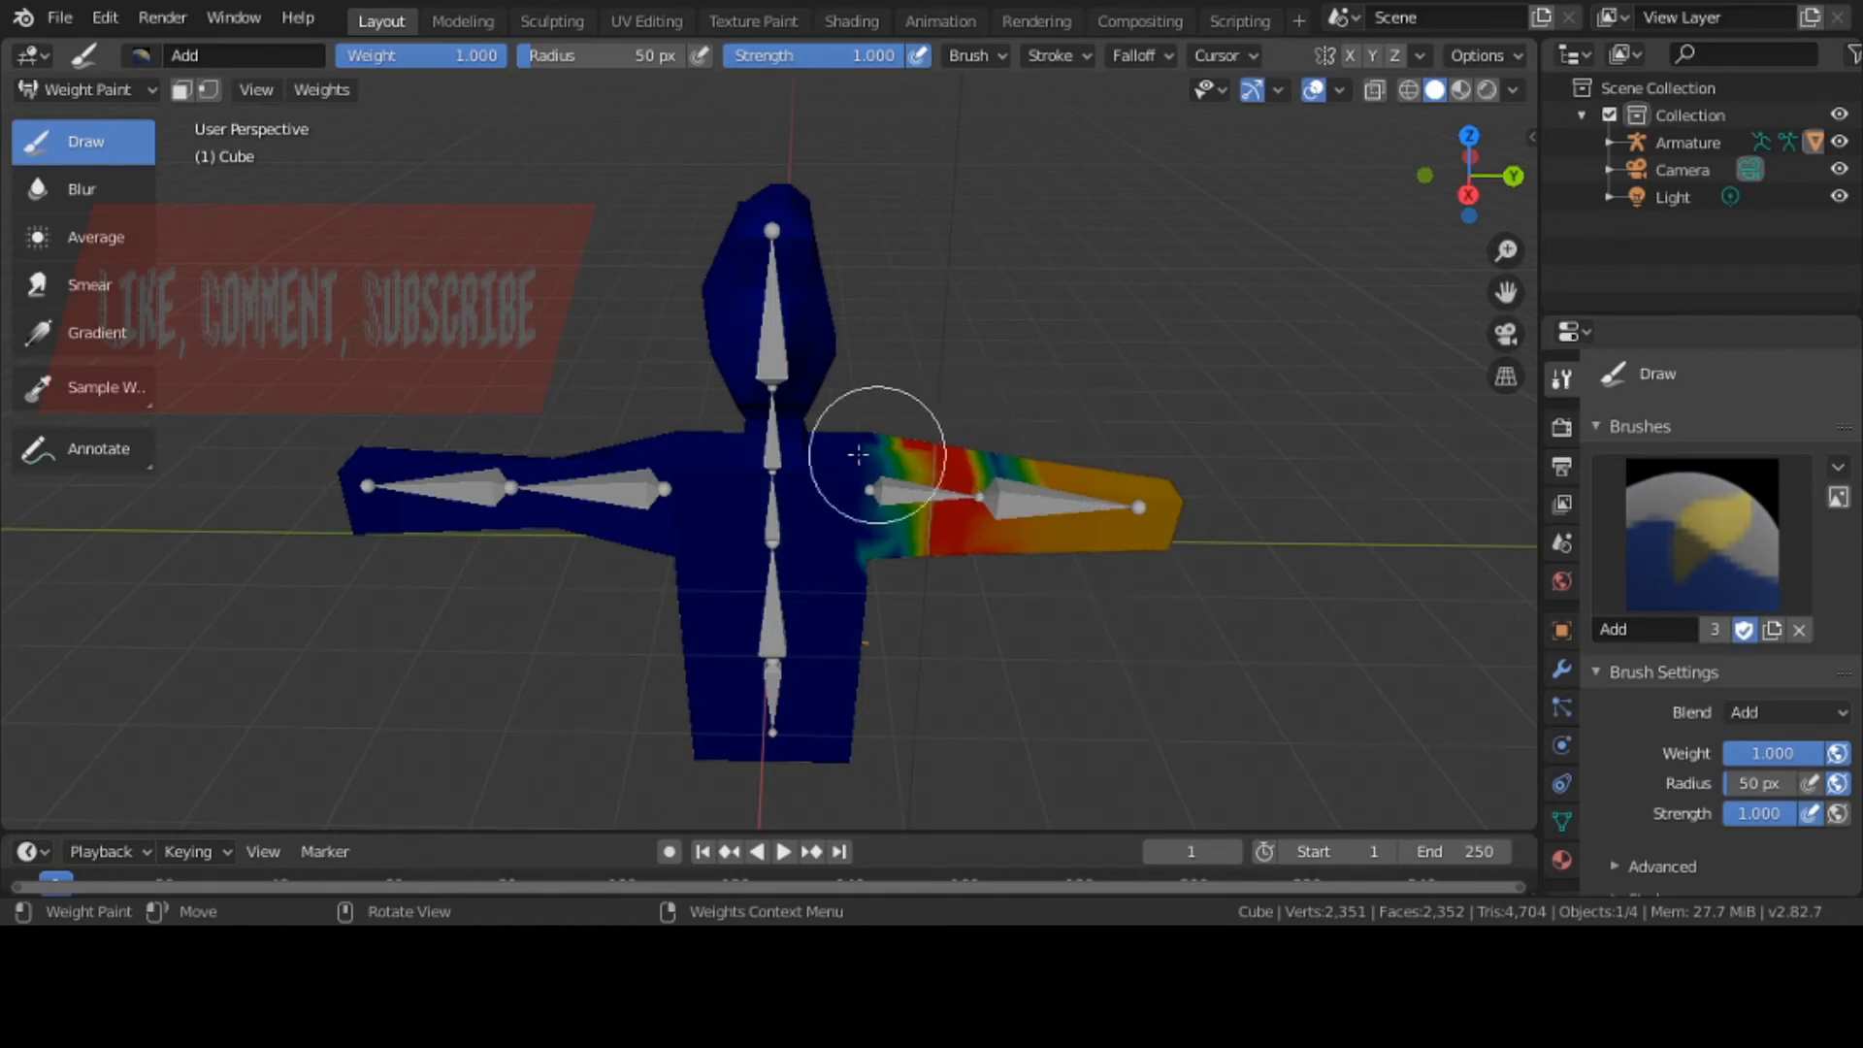
pyautogui.rightClick(1040, 678)
pyautogui.moveTo(1115, 678); pyautogui.dragTo(1109, 615, button='middle')
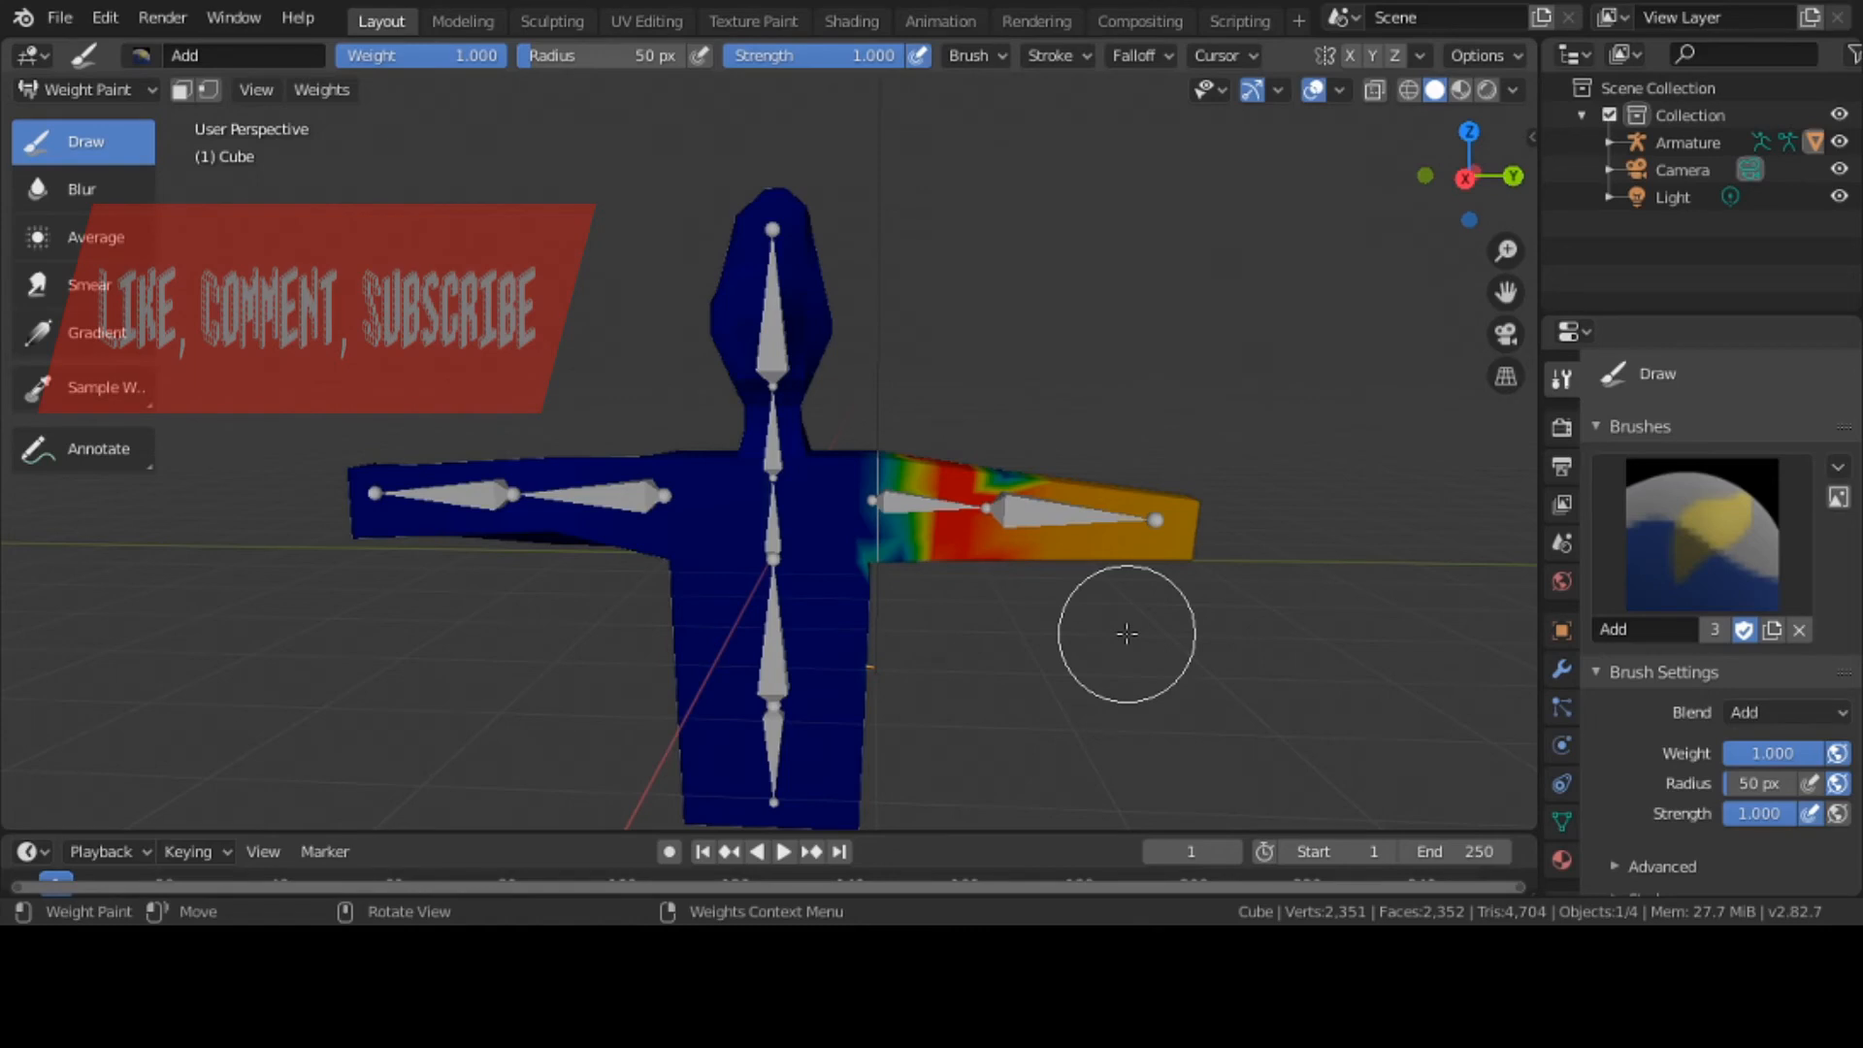
# Return the body mesh to Object Mode and open the object parenting options
pyautogui.click(111, 97)
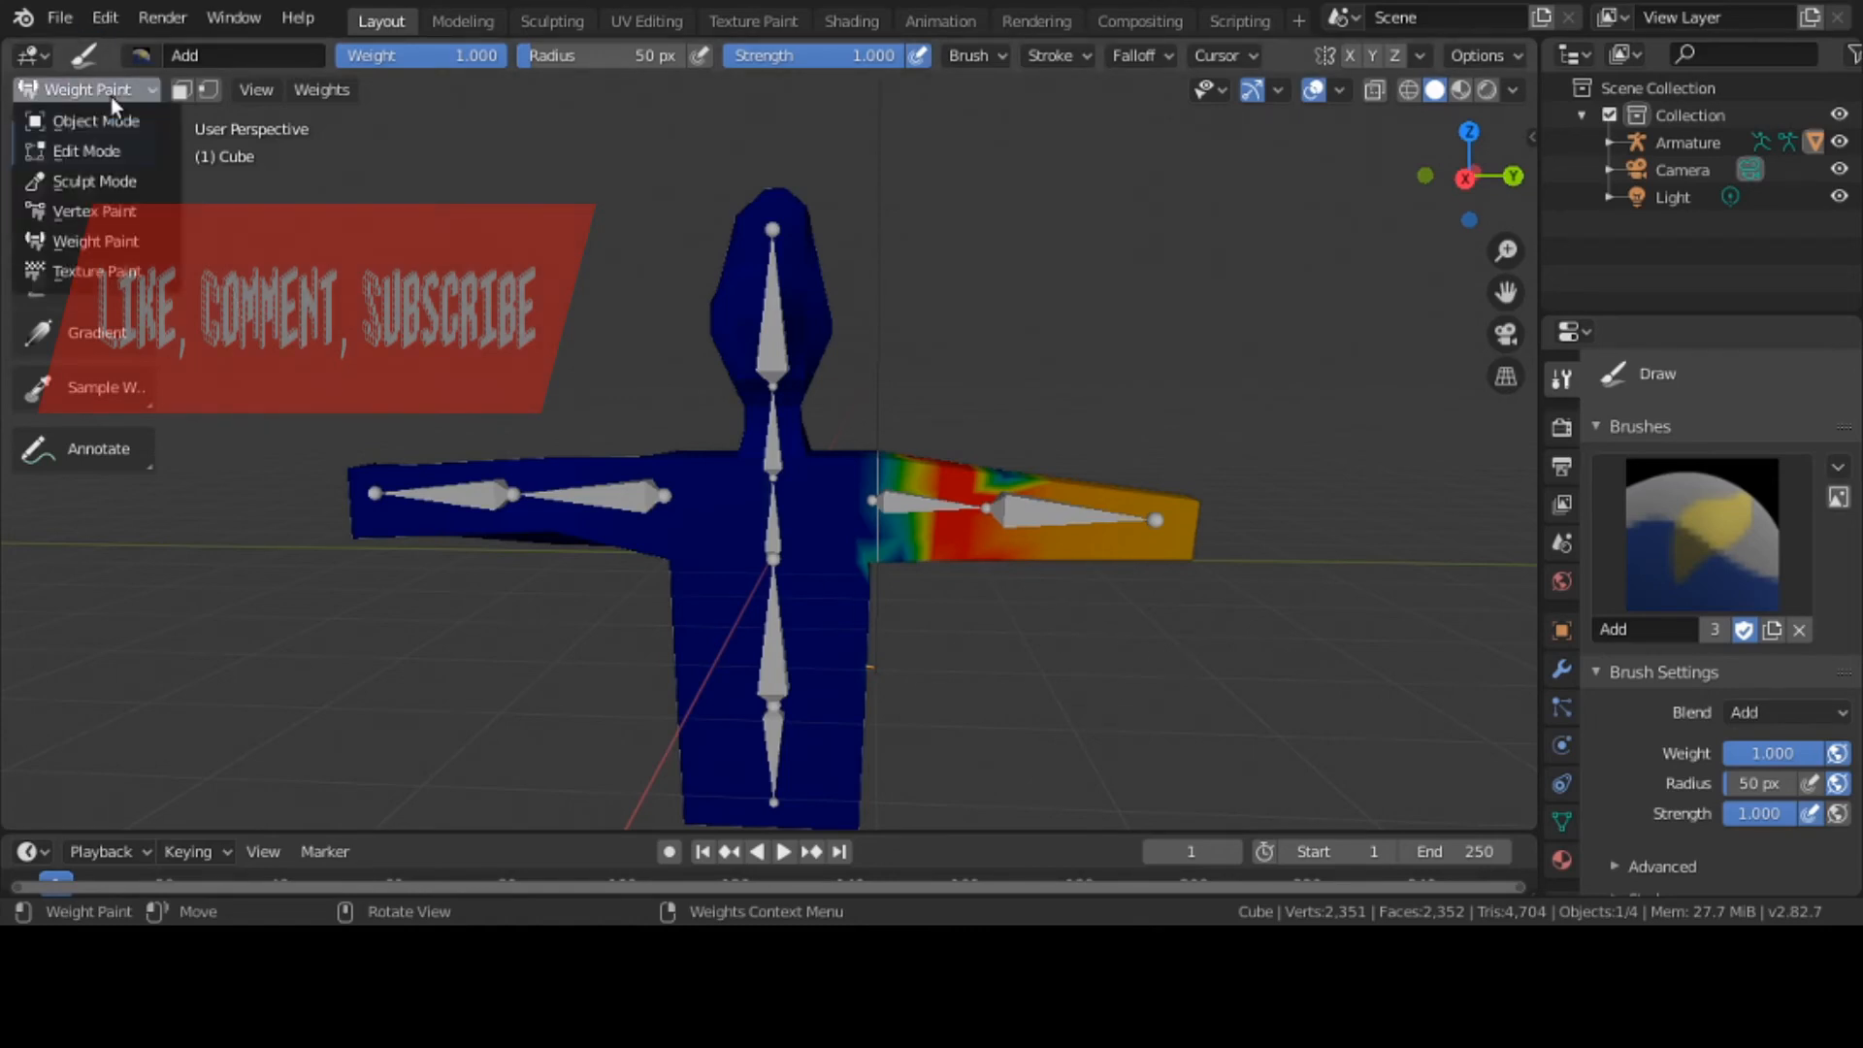
pyautogui.click(131, 123)
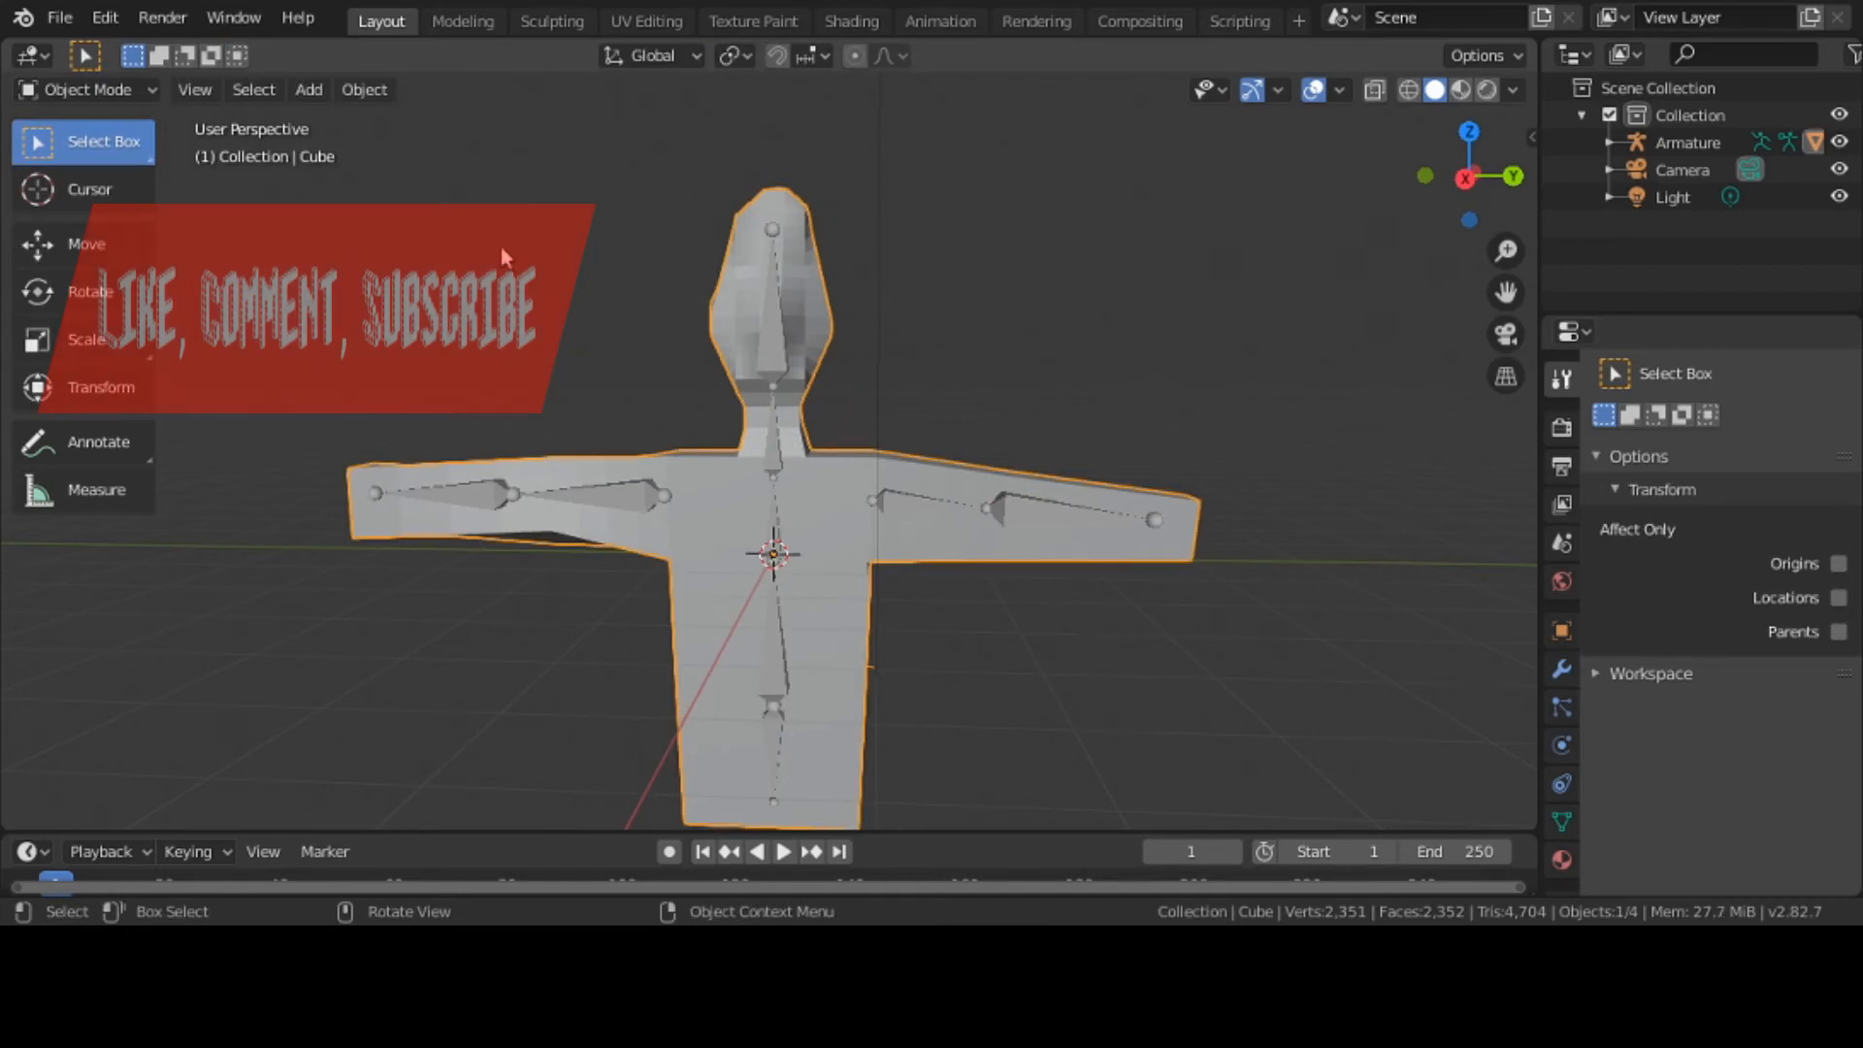
pyautogui.click(366, 88)
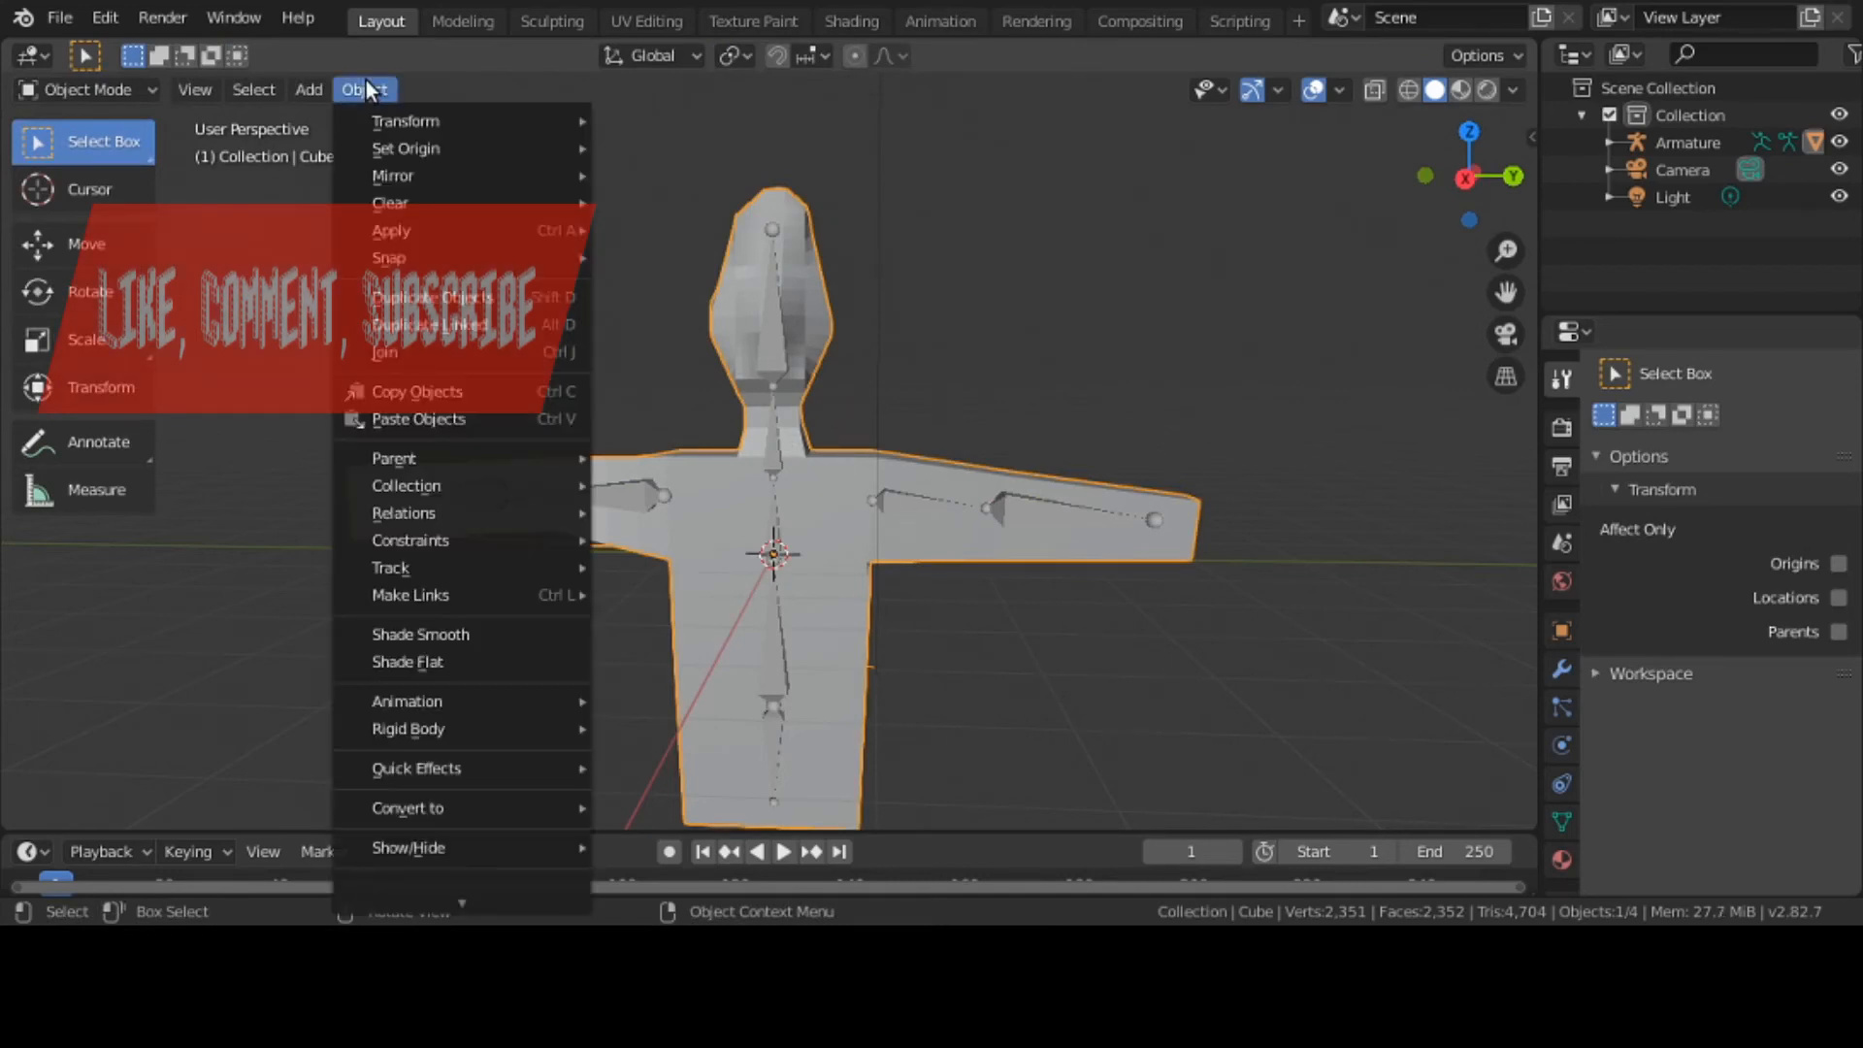
pyautogui.moveTo(445, 456)
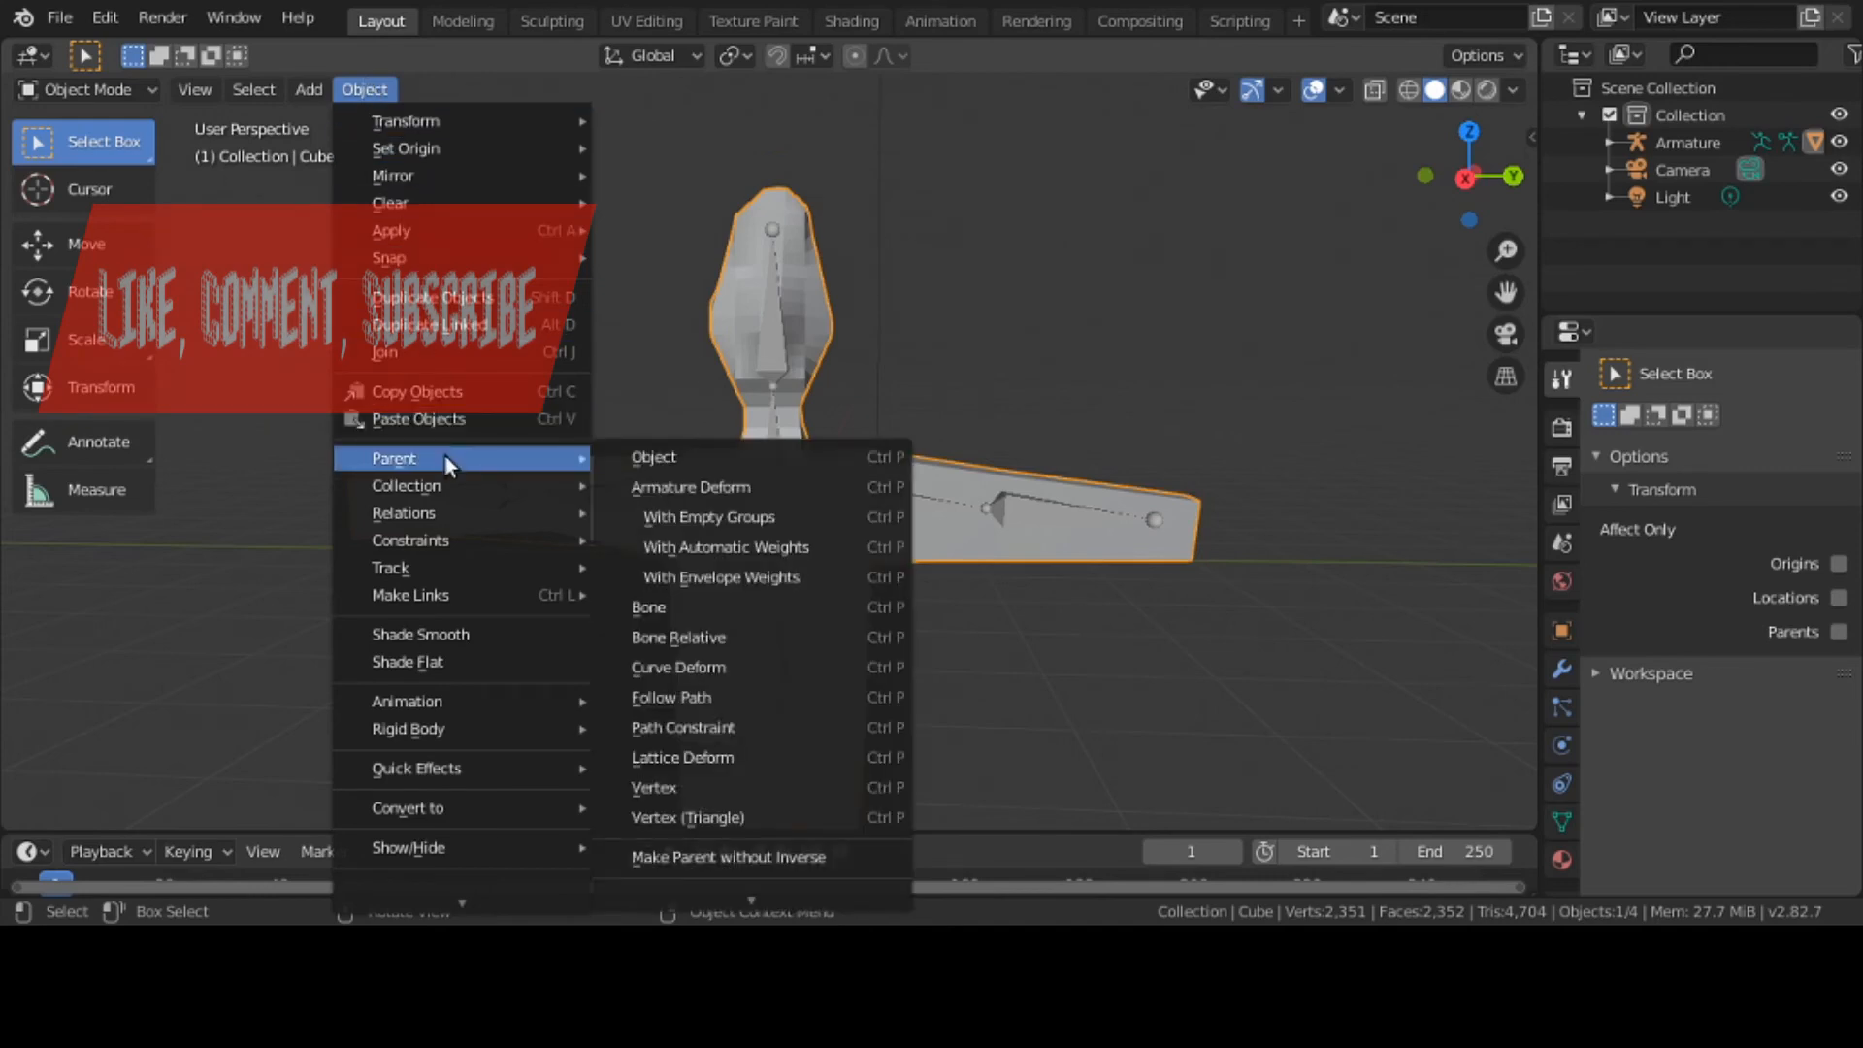